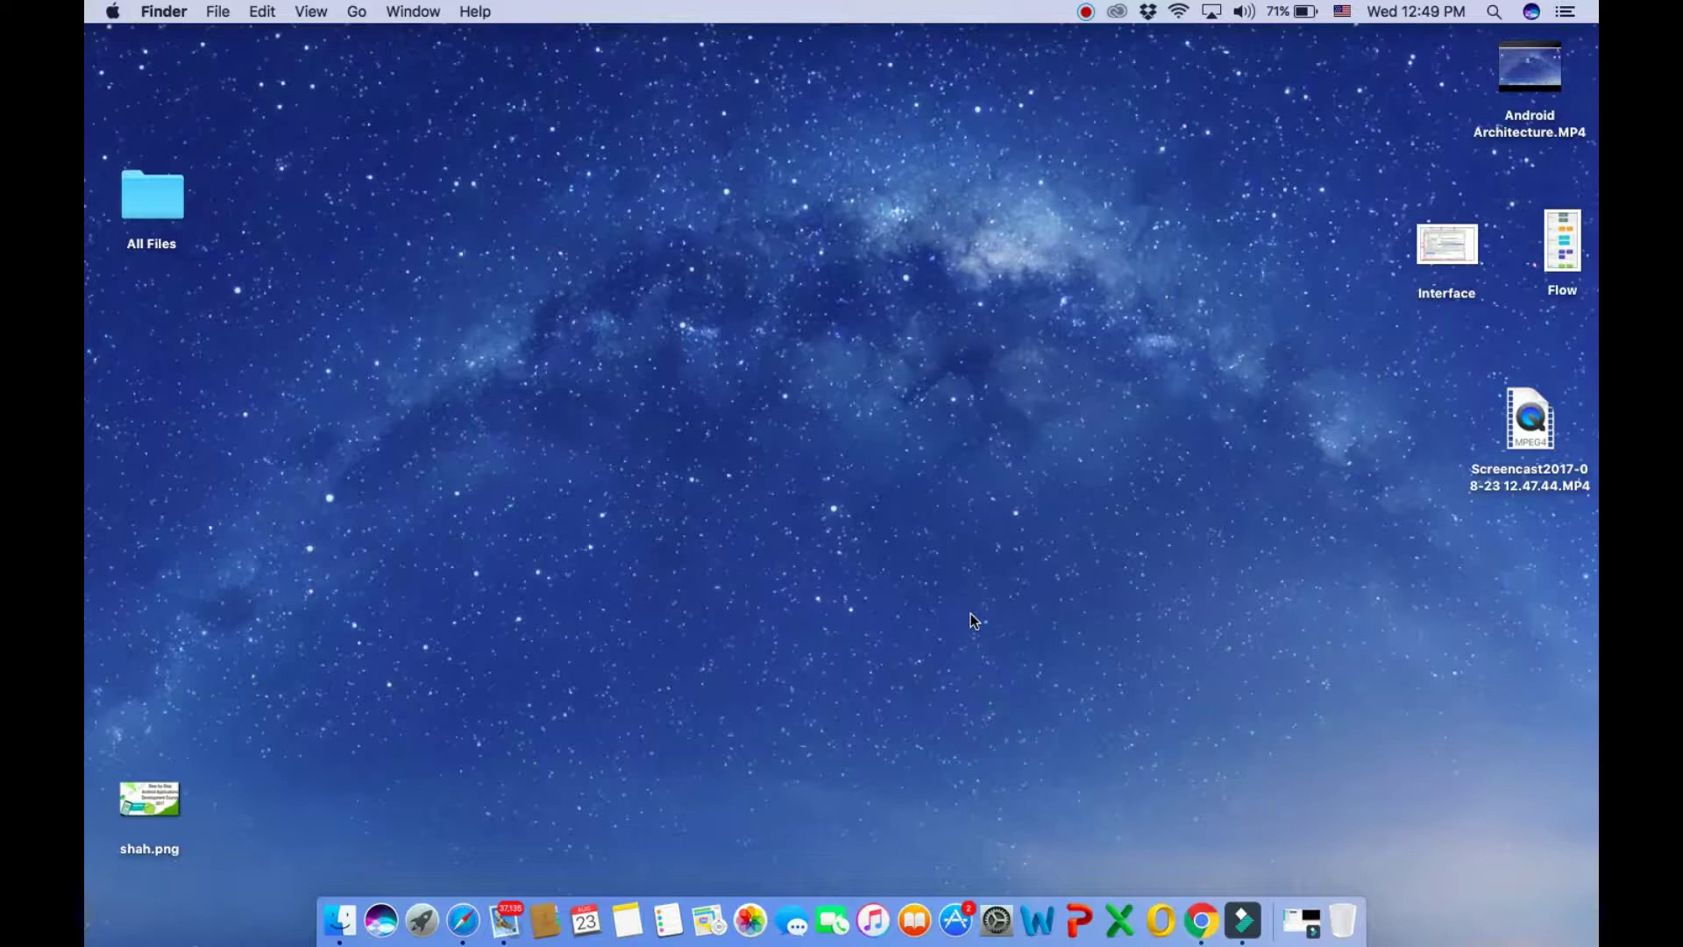
# - Find and launch Android Studio, and dismiss both platform and plugin update notifications on its welcome window
pyautogui.click(1490, 13)
pyautogui.write('an')
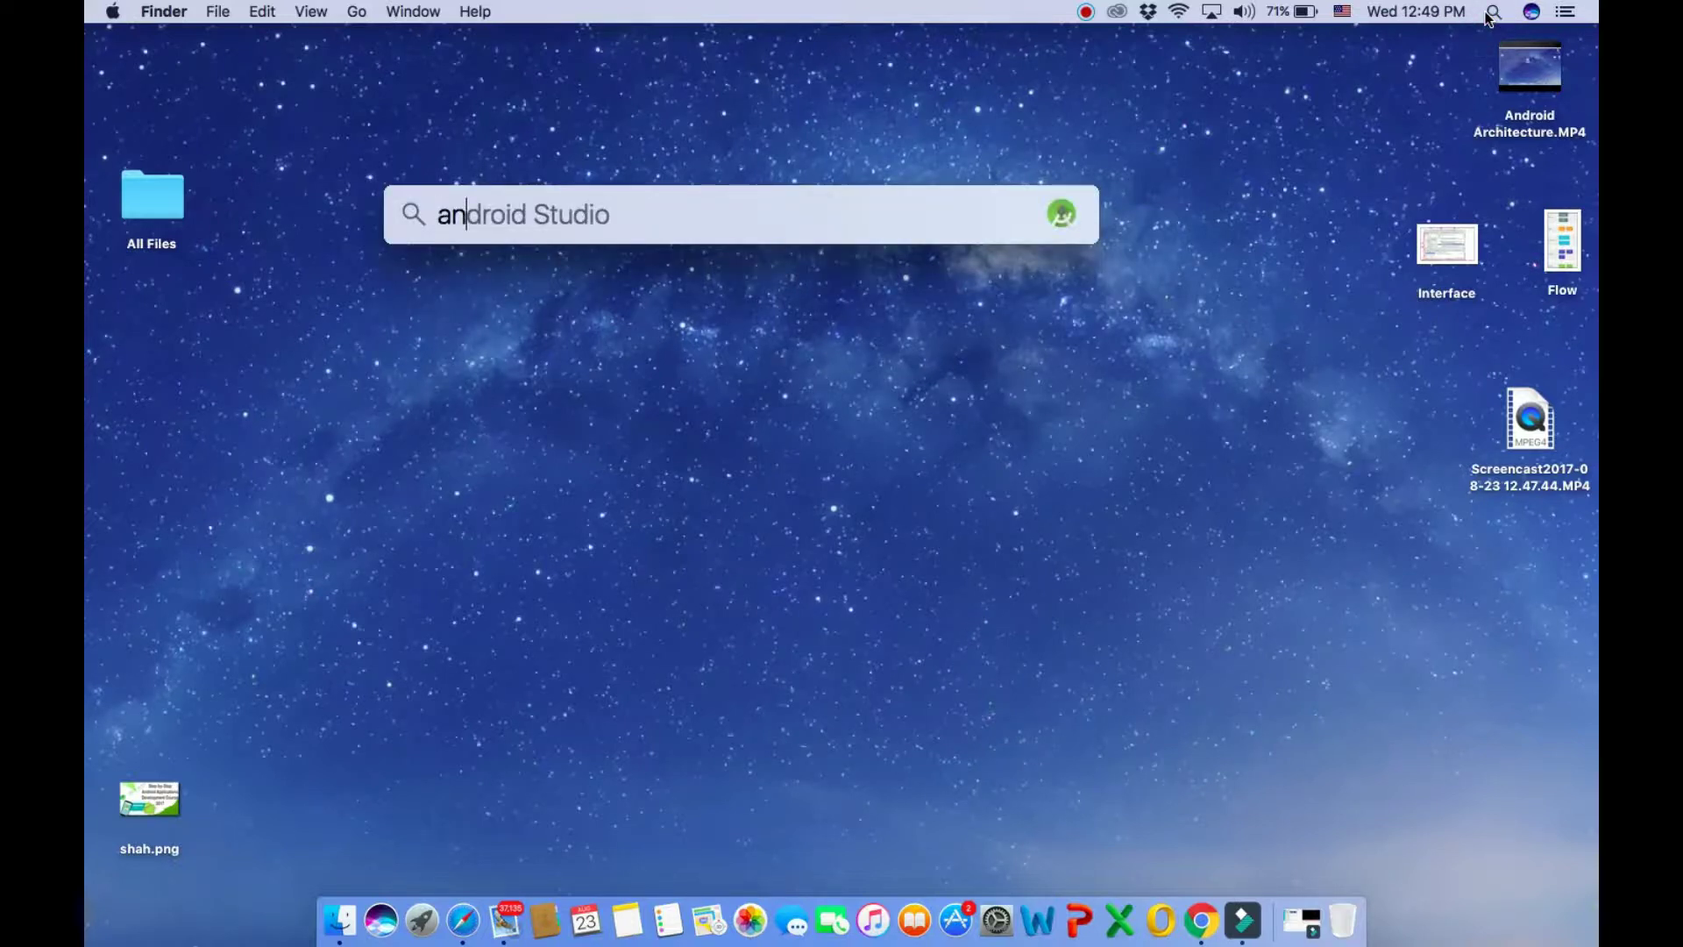
pyautogui.write('droid')
pyautogui.press('Return')
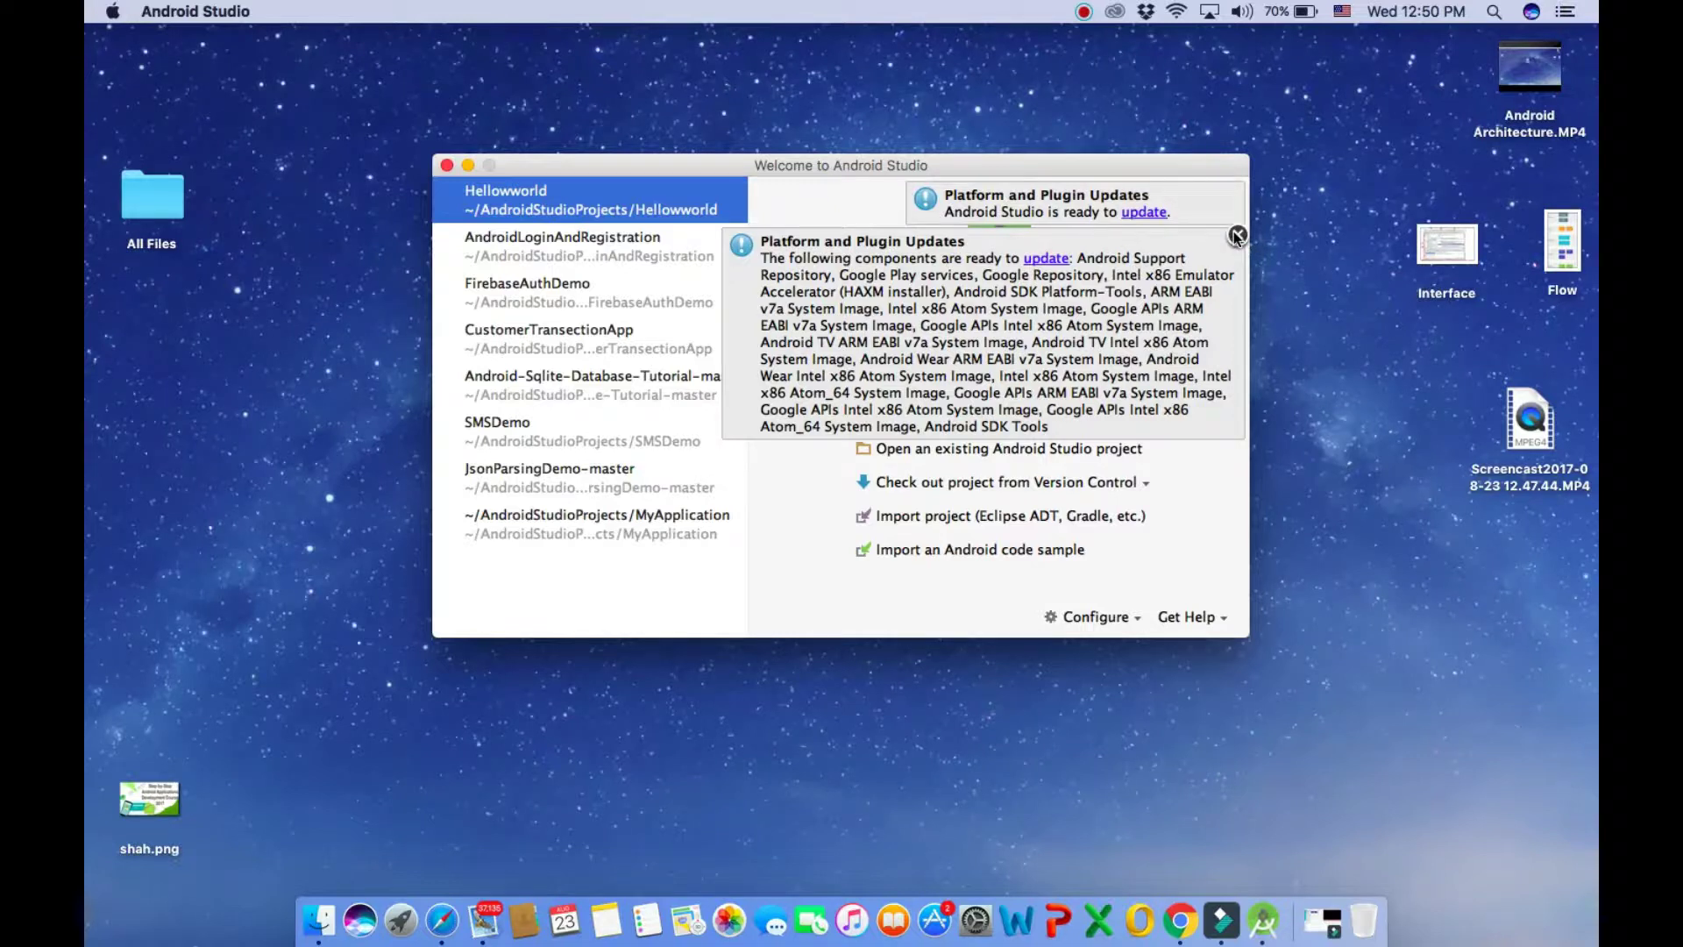
pyautogui.click(1235, 235)
pyautogui.click(1238, 189)
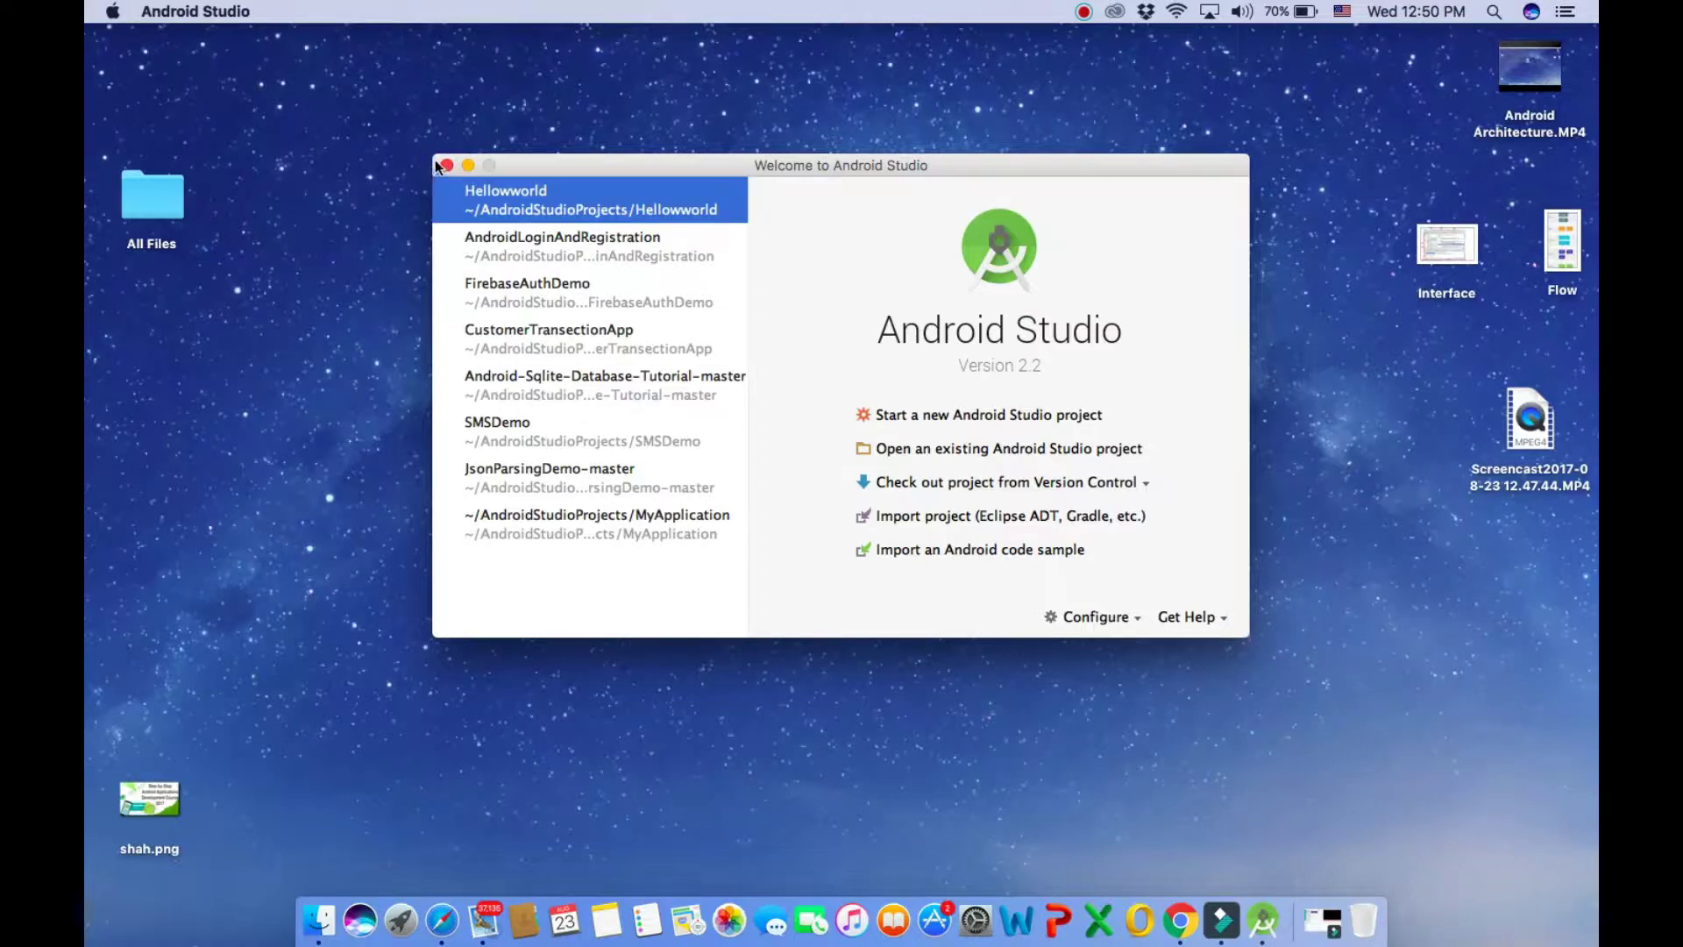
pyautogui.moveTo(433, 159); pyautogui.dragTo(373, 110)
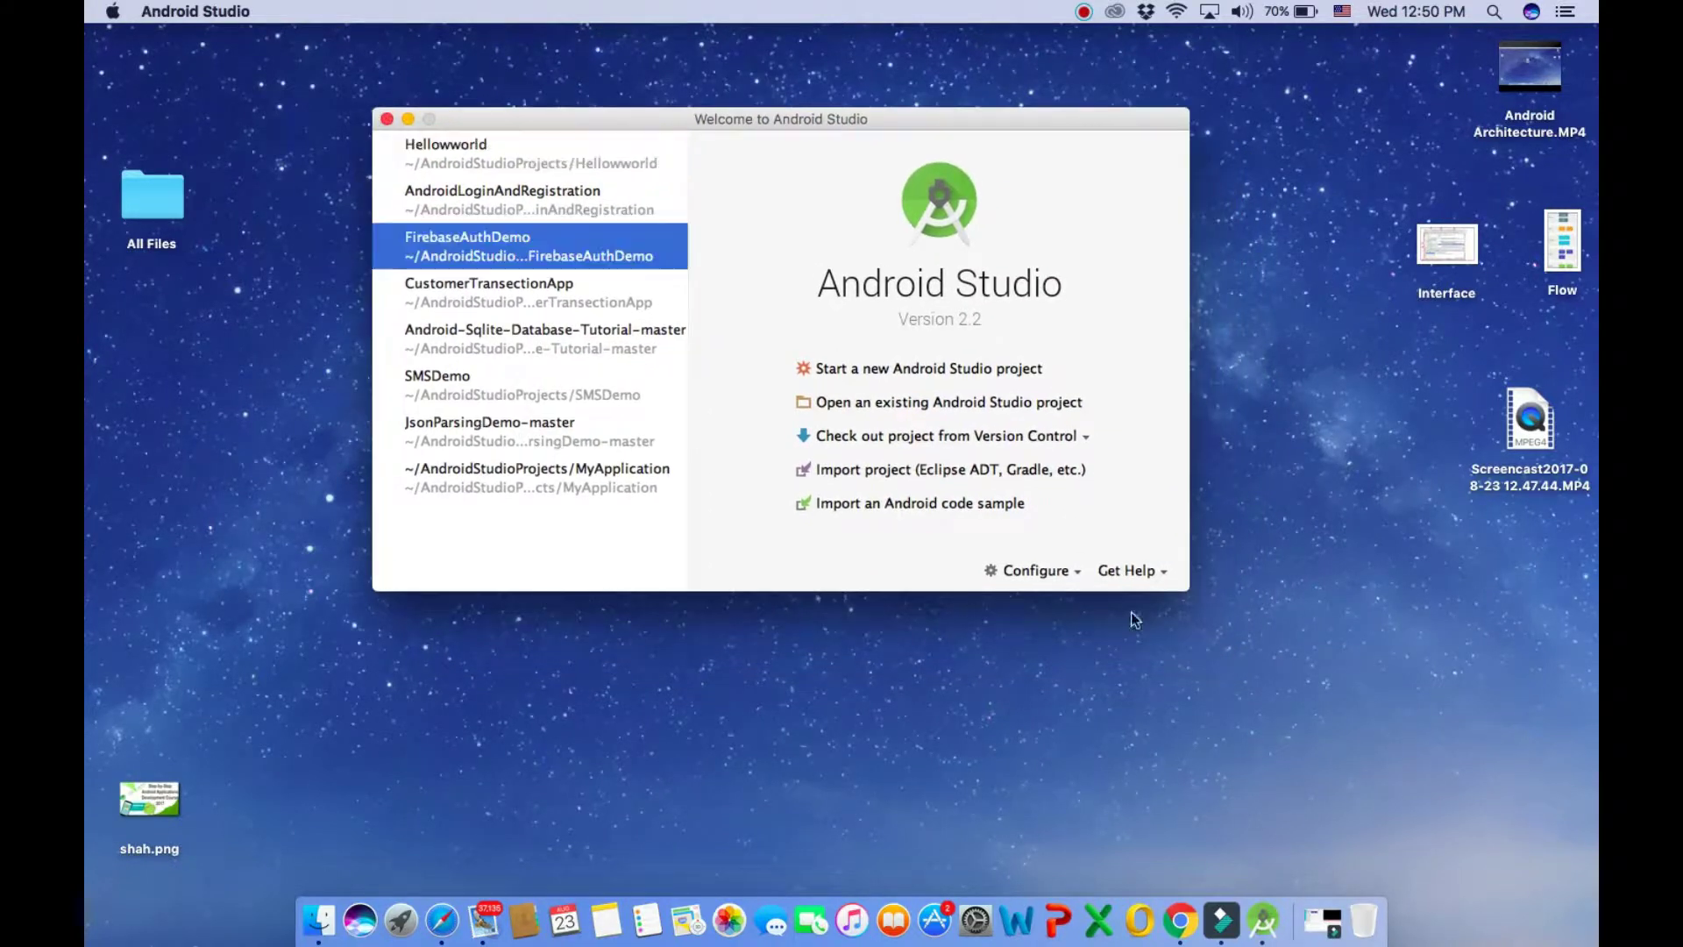
pyautogui.click(1228, 624)
pyautogui.click(1182, 582)
pyautogui.moveTo(1183, 119); pyautogui.dragTo(1235, 104)
pyautogui.click(509, 131)
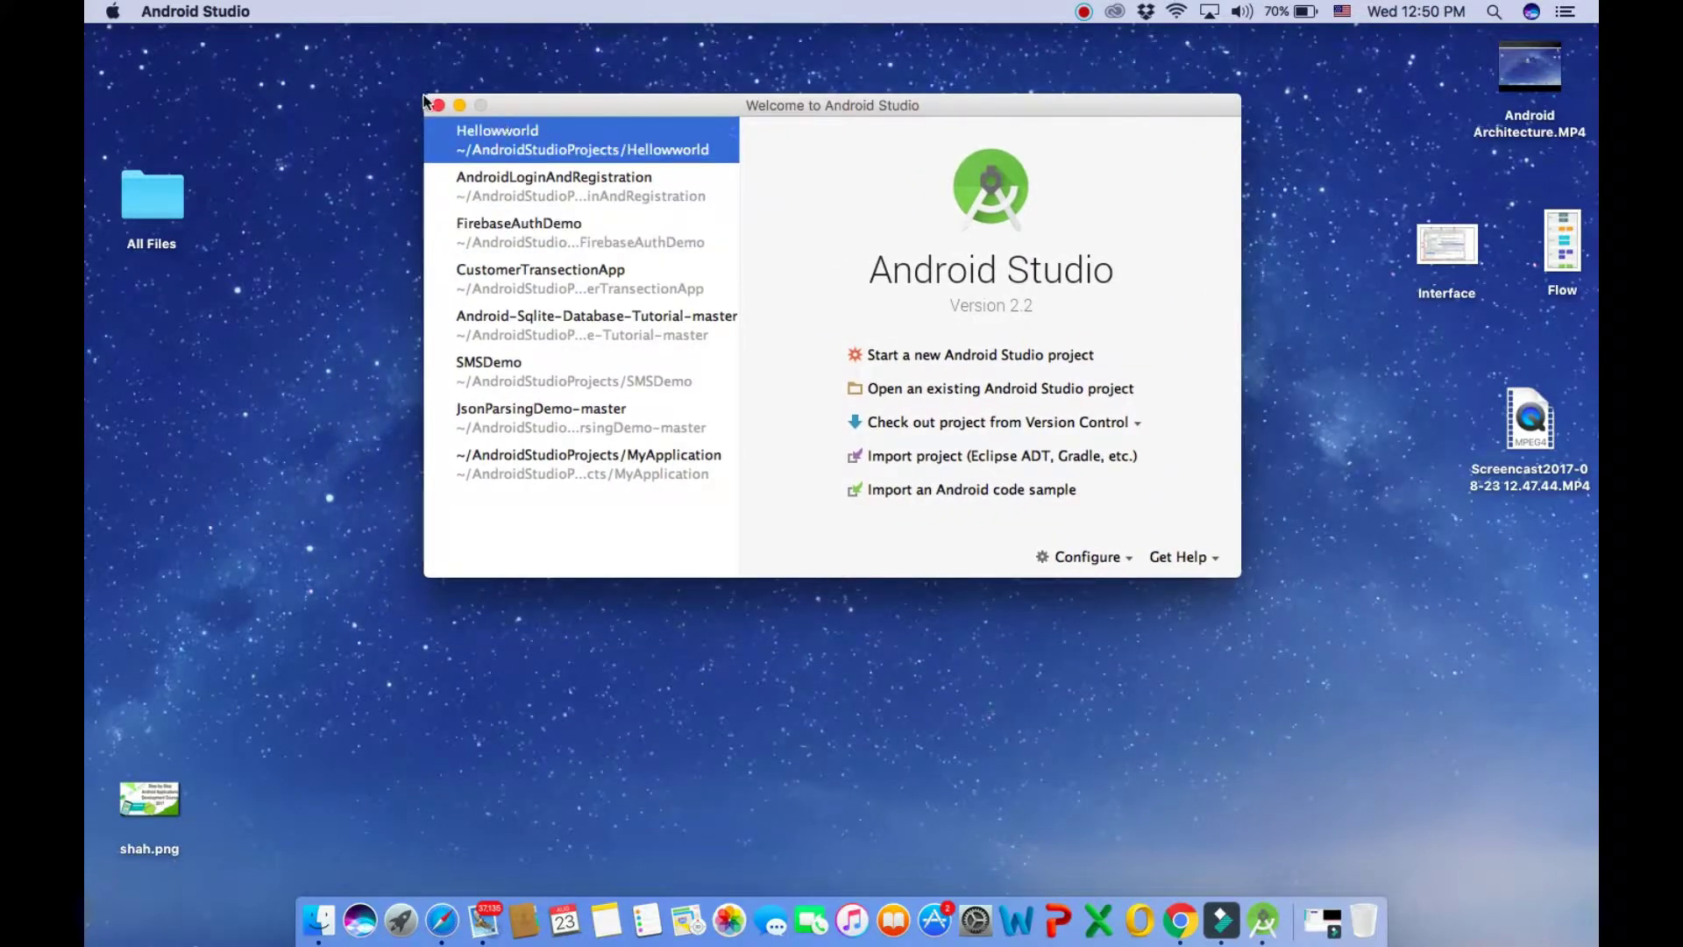
pyautogui.moveTo(428, 98); pyautogui.dragTo(393, 86)
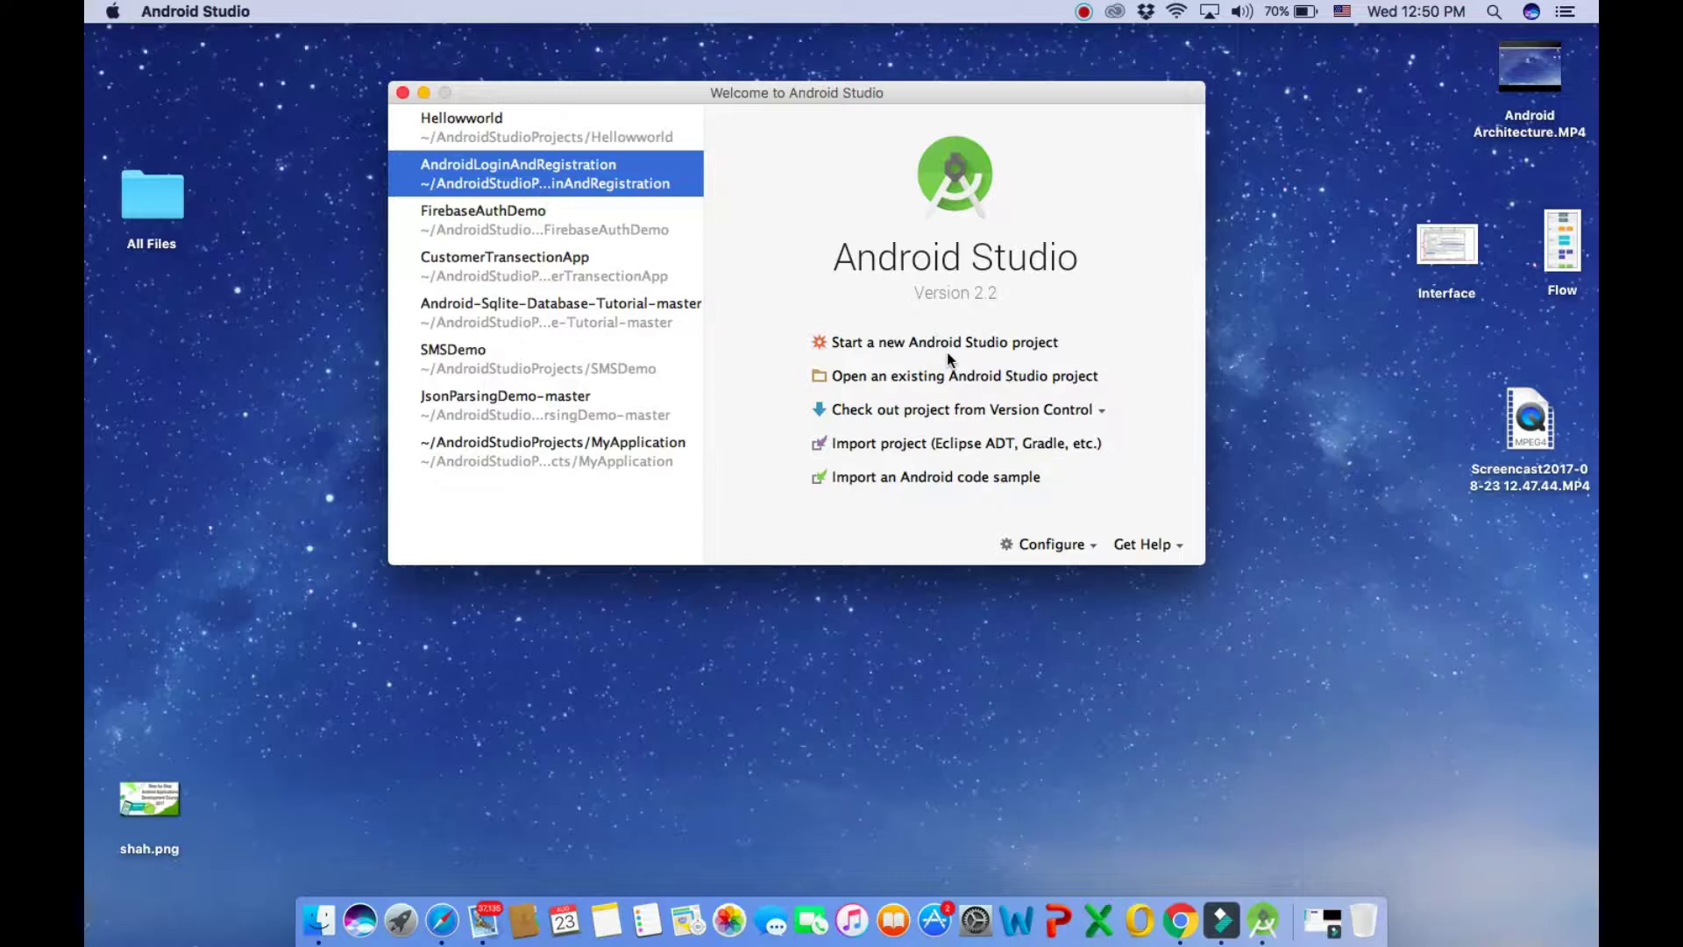
pyautogui.click(905, 445)
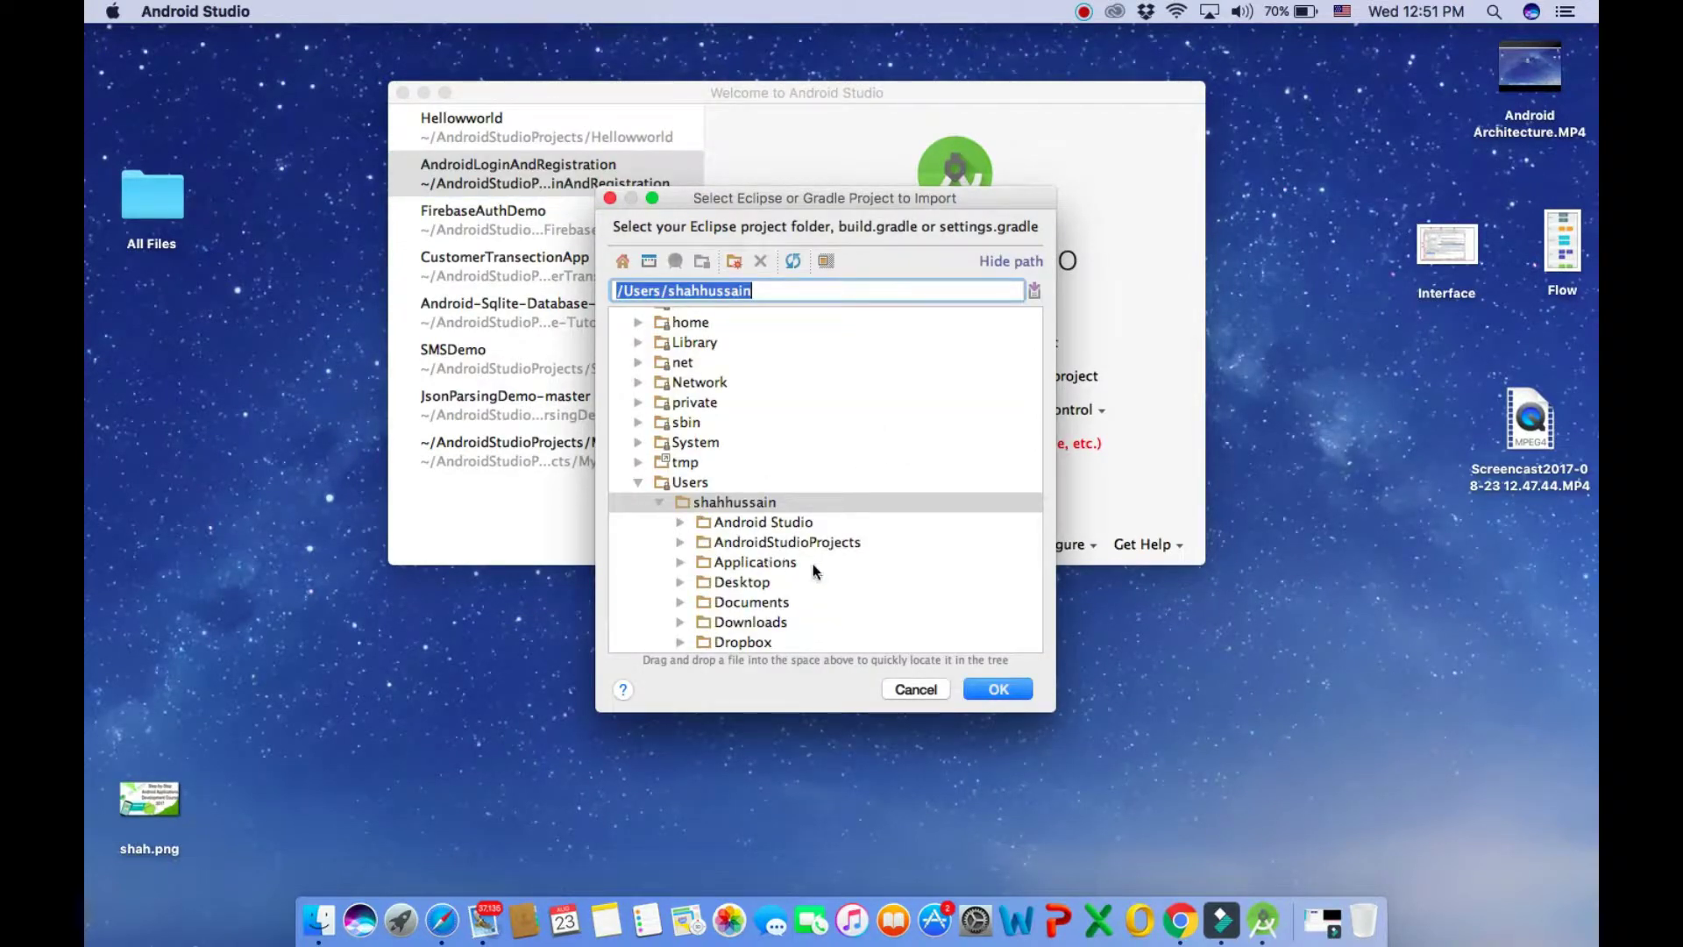
pyautogui.click(922, 692)
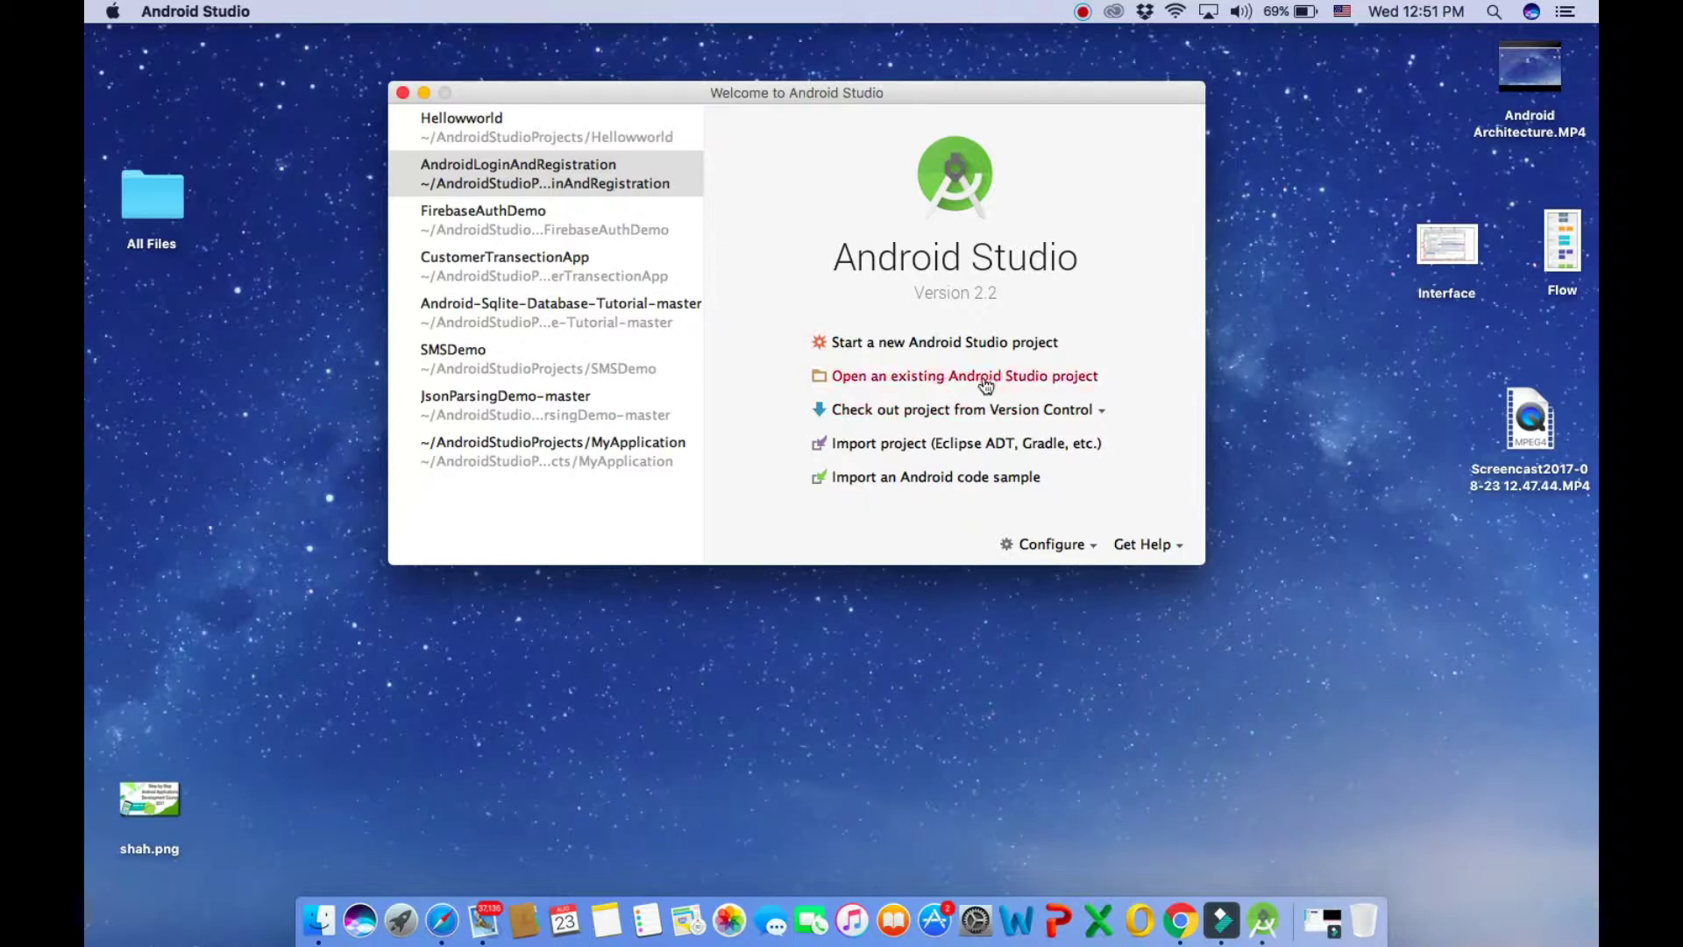
# - Start a new Android Studio project with the application name "Hellow Dubai", keeping the default company domain and project location
pyautogui.click(951, 348)
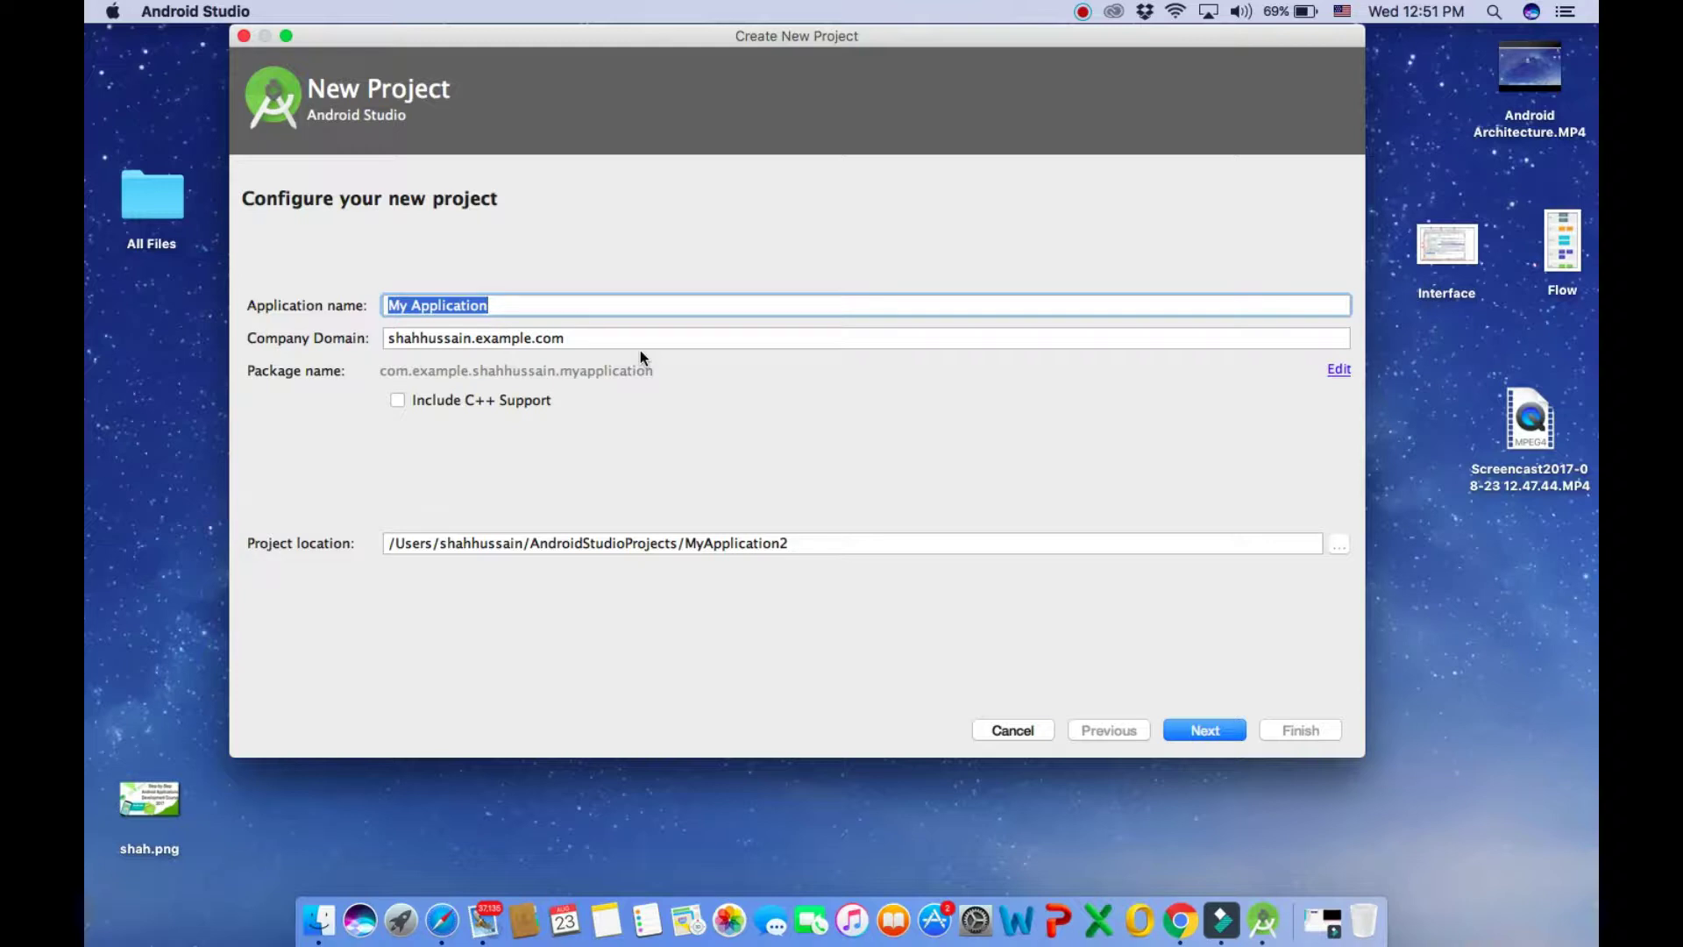
pyautogui.write('Helow')
pyautogui.press('BackSpace')
pyautogui.press('BackSpace')
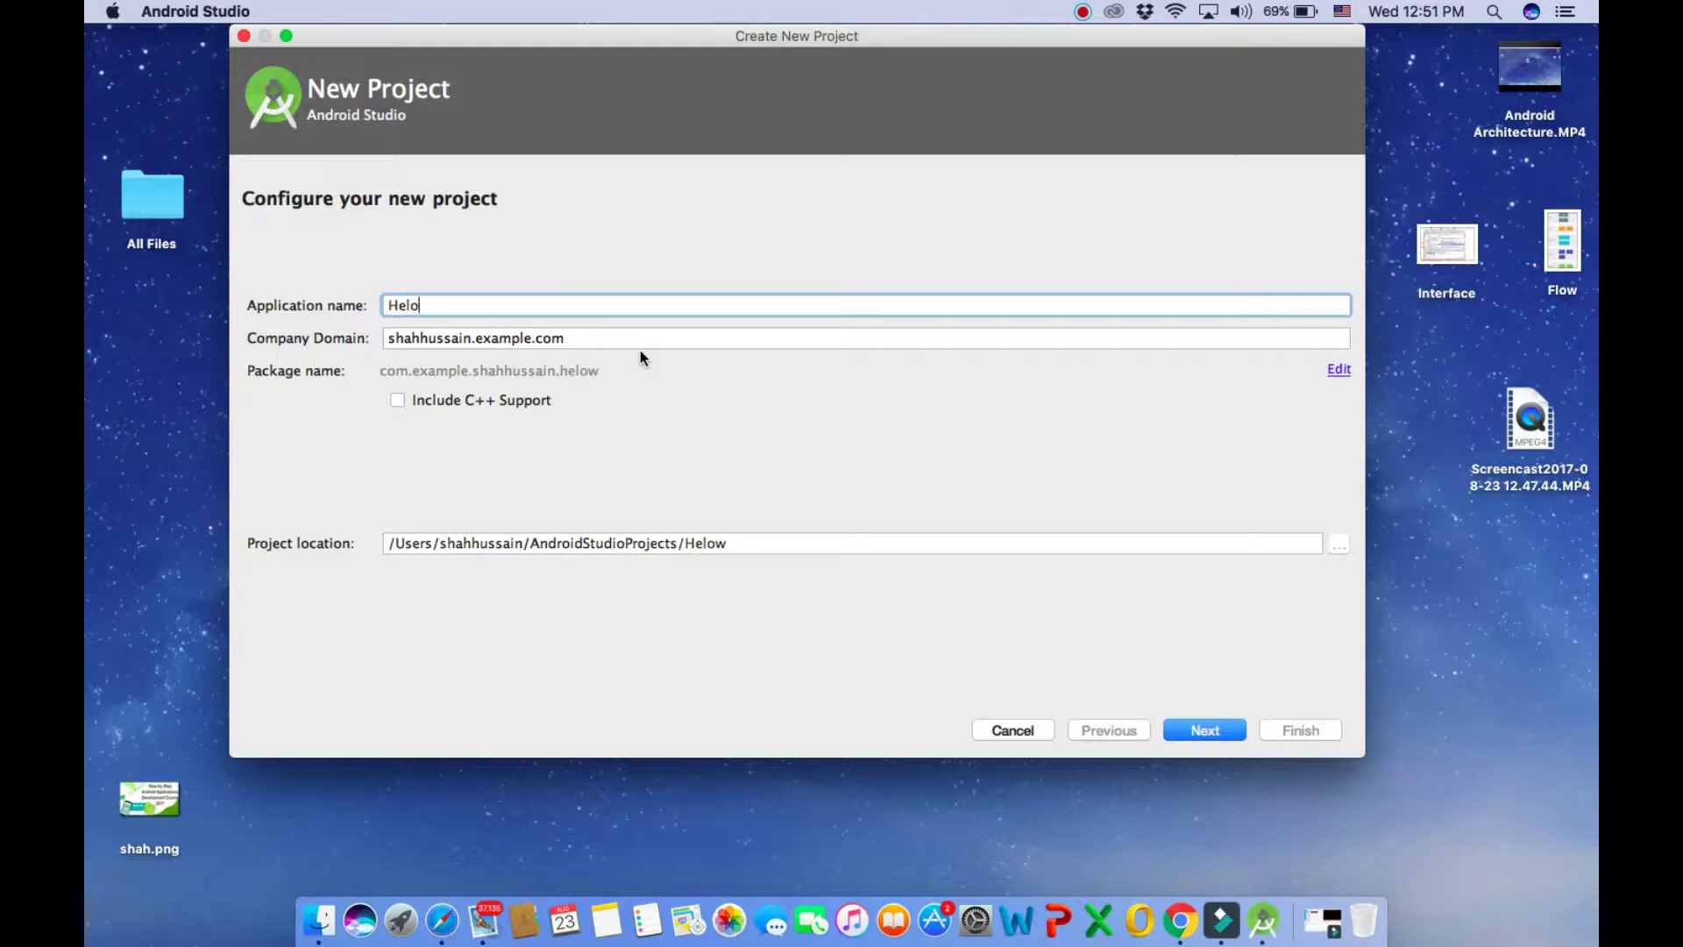
pyautogui.write('low Dubai')
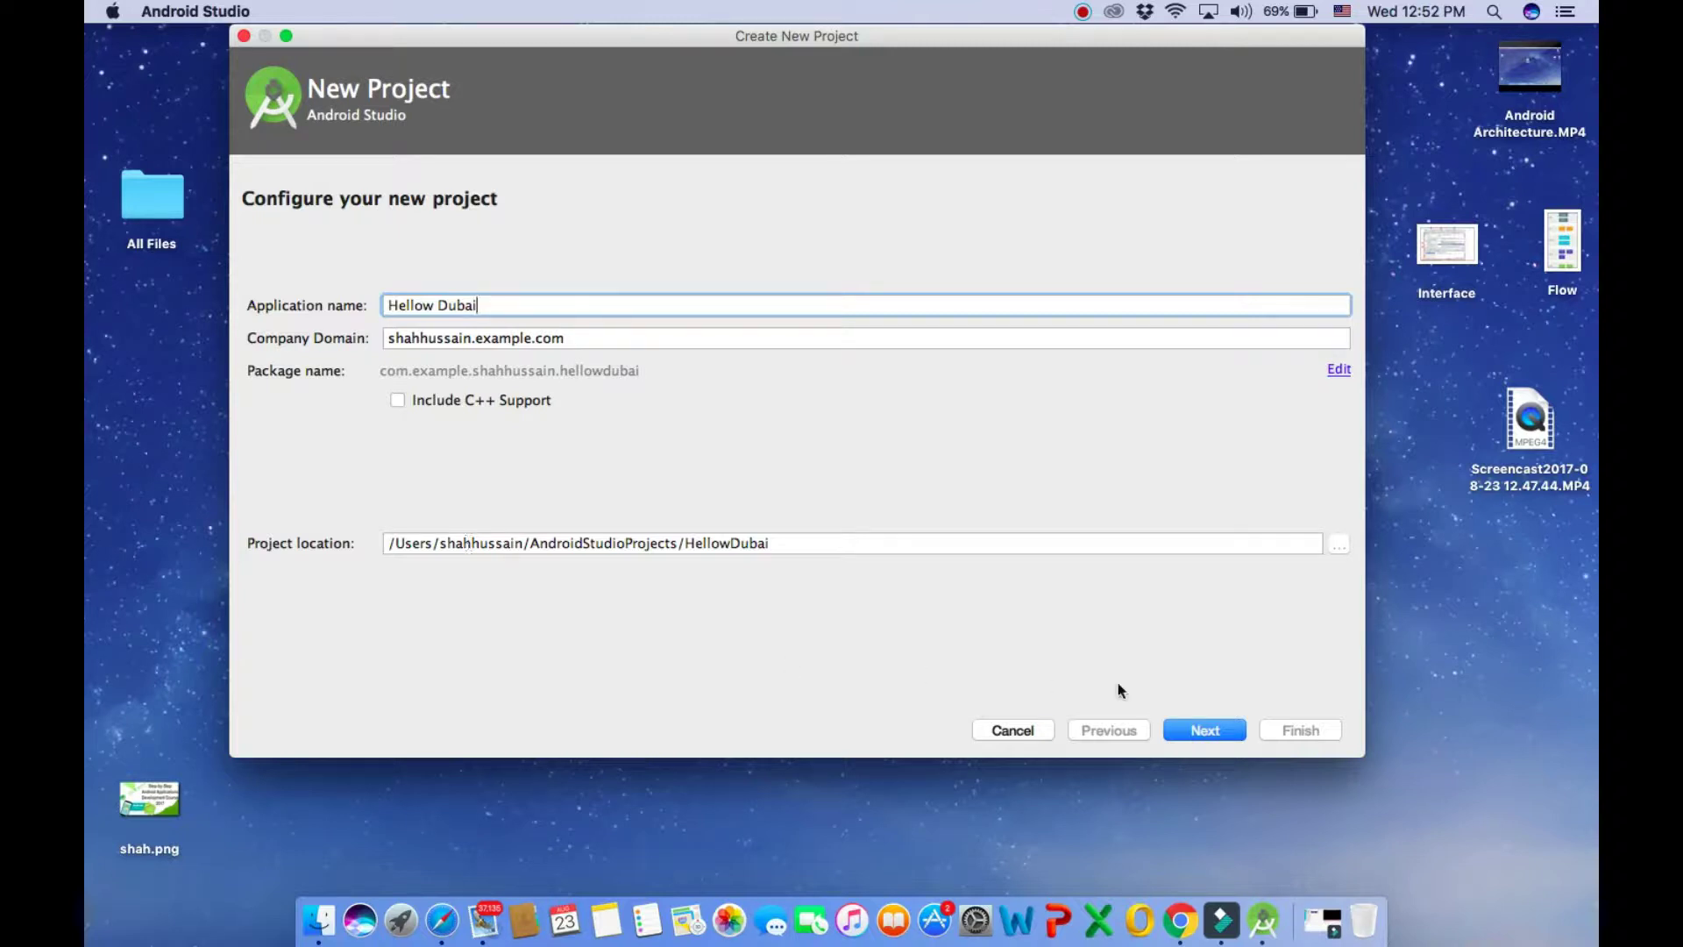
pyautogui.click(1192, 730)
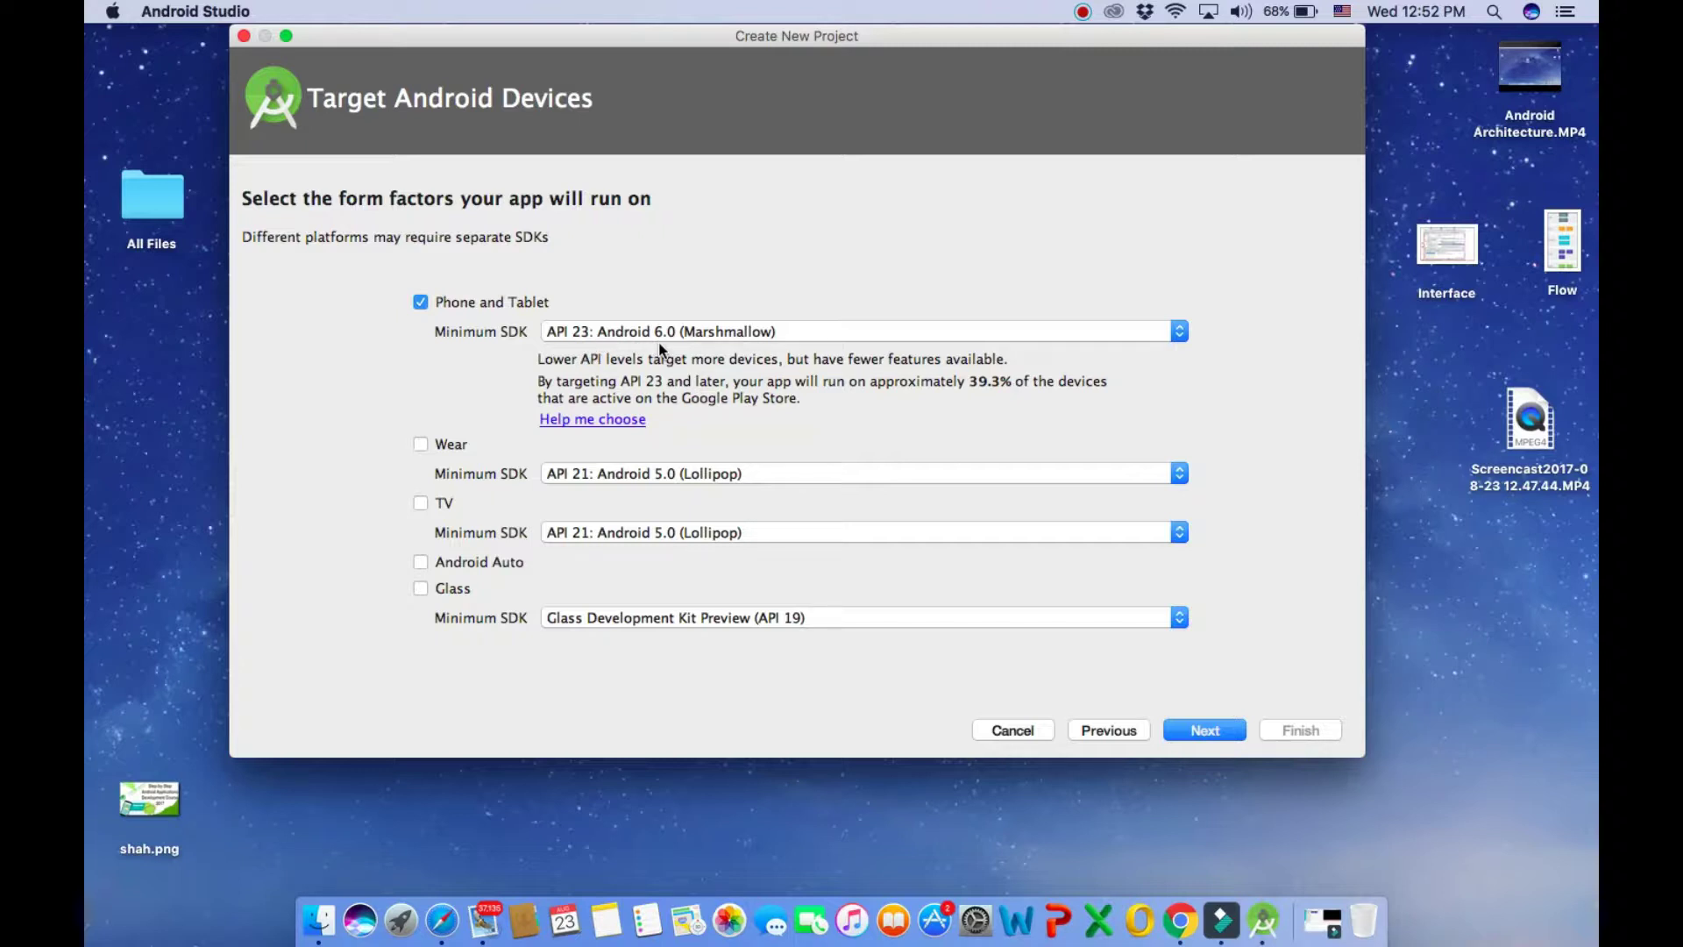
# - Create the project for Phone and Tablet with minimum SDK API 23, using an Empty Activity named MainActivity with layout activity_main
pyautogui.click(1205, 730)
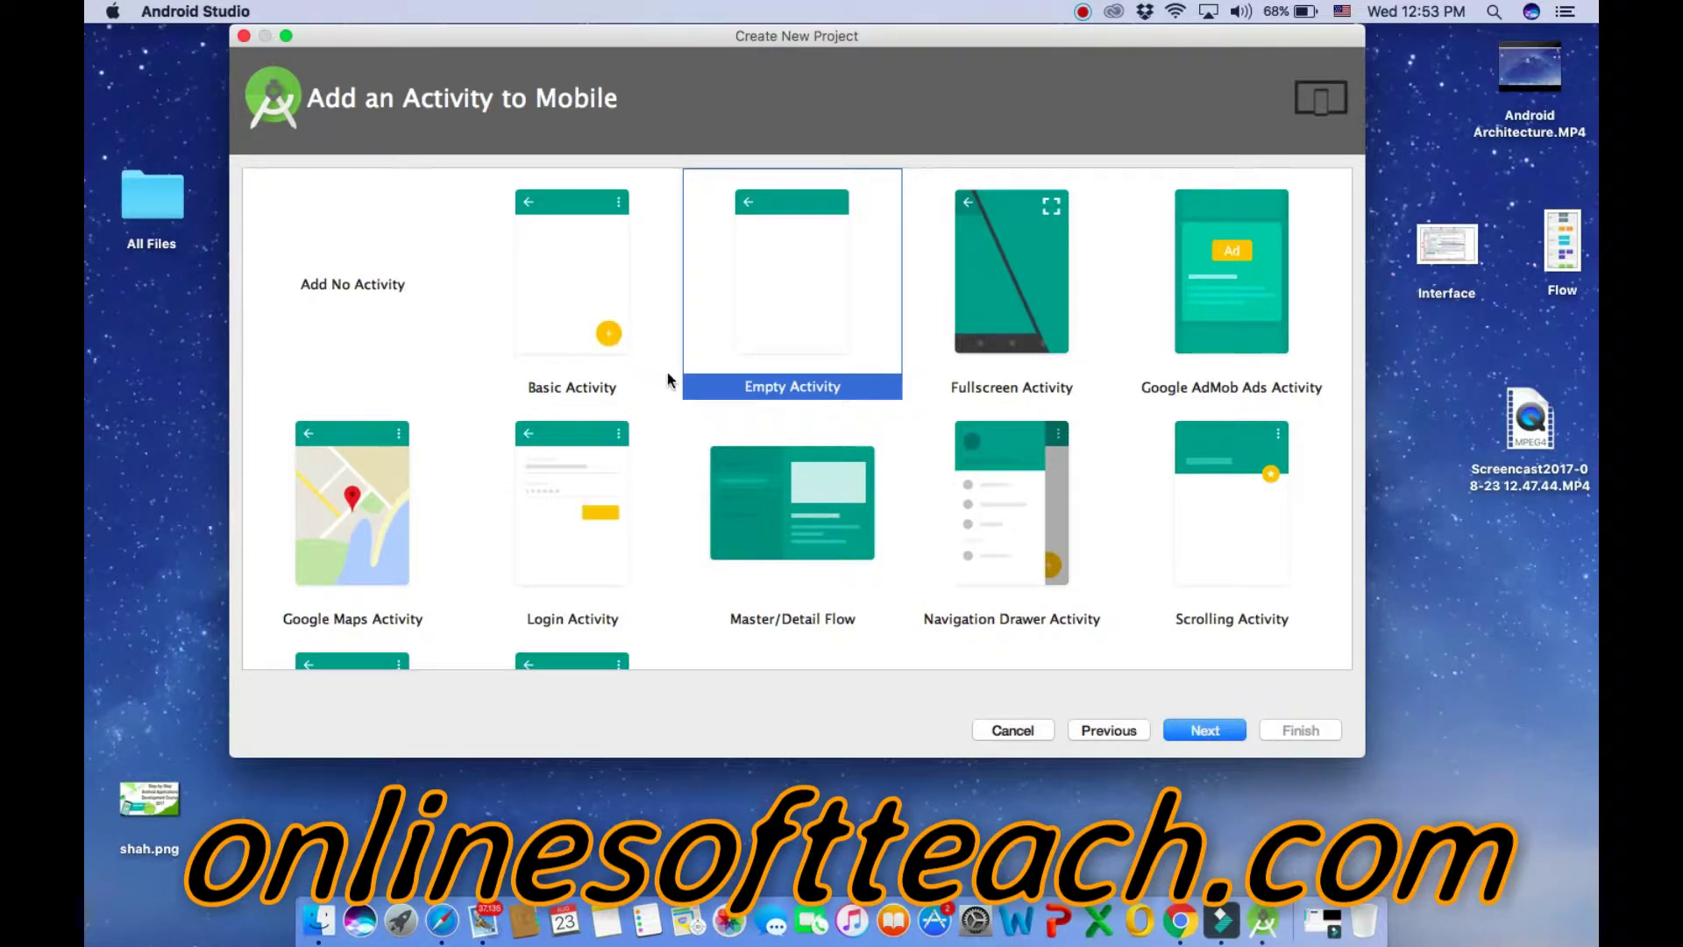
pyautogui.moveTo(1362, 752); pyautogui.dragTo(1495, 887)
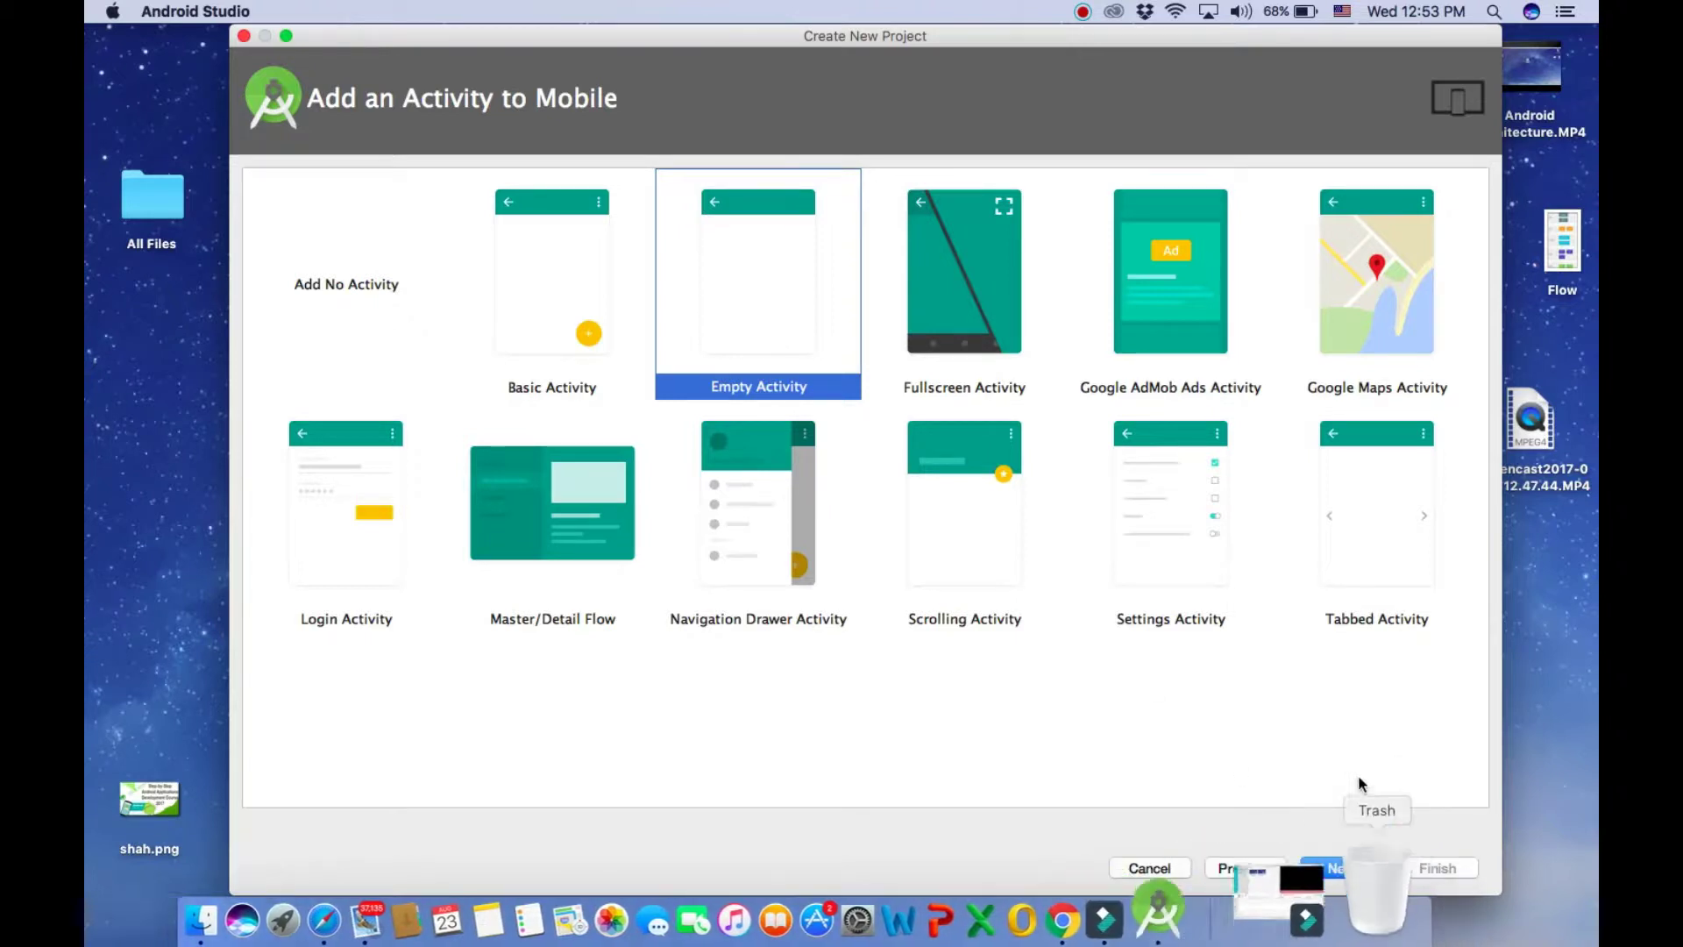
pyautogui.click(1349, 865)
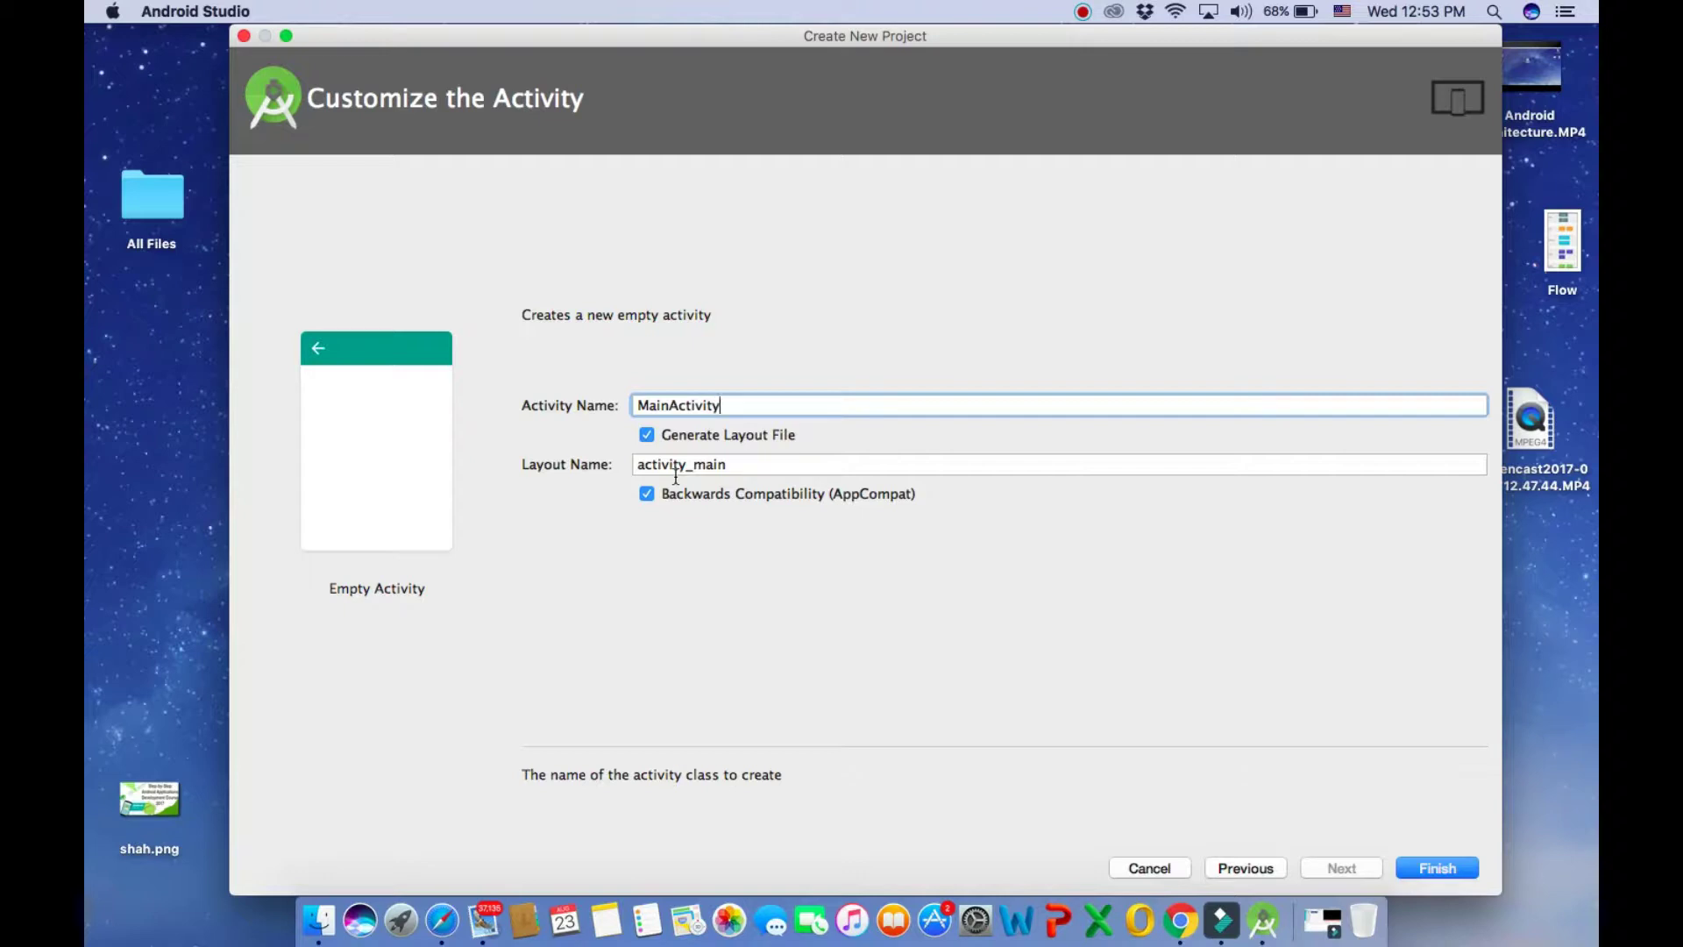
pyautogui.click(1439, 869)
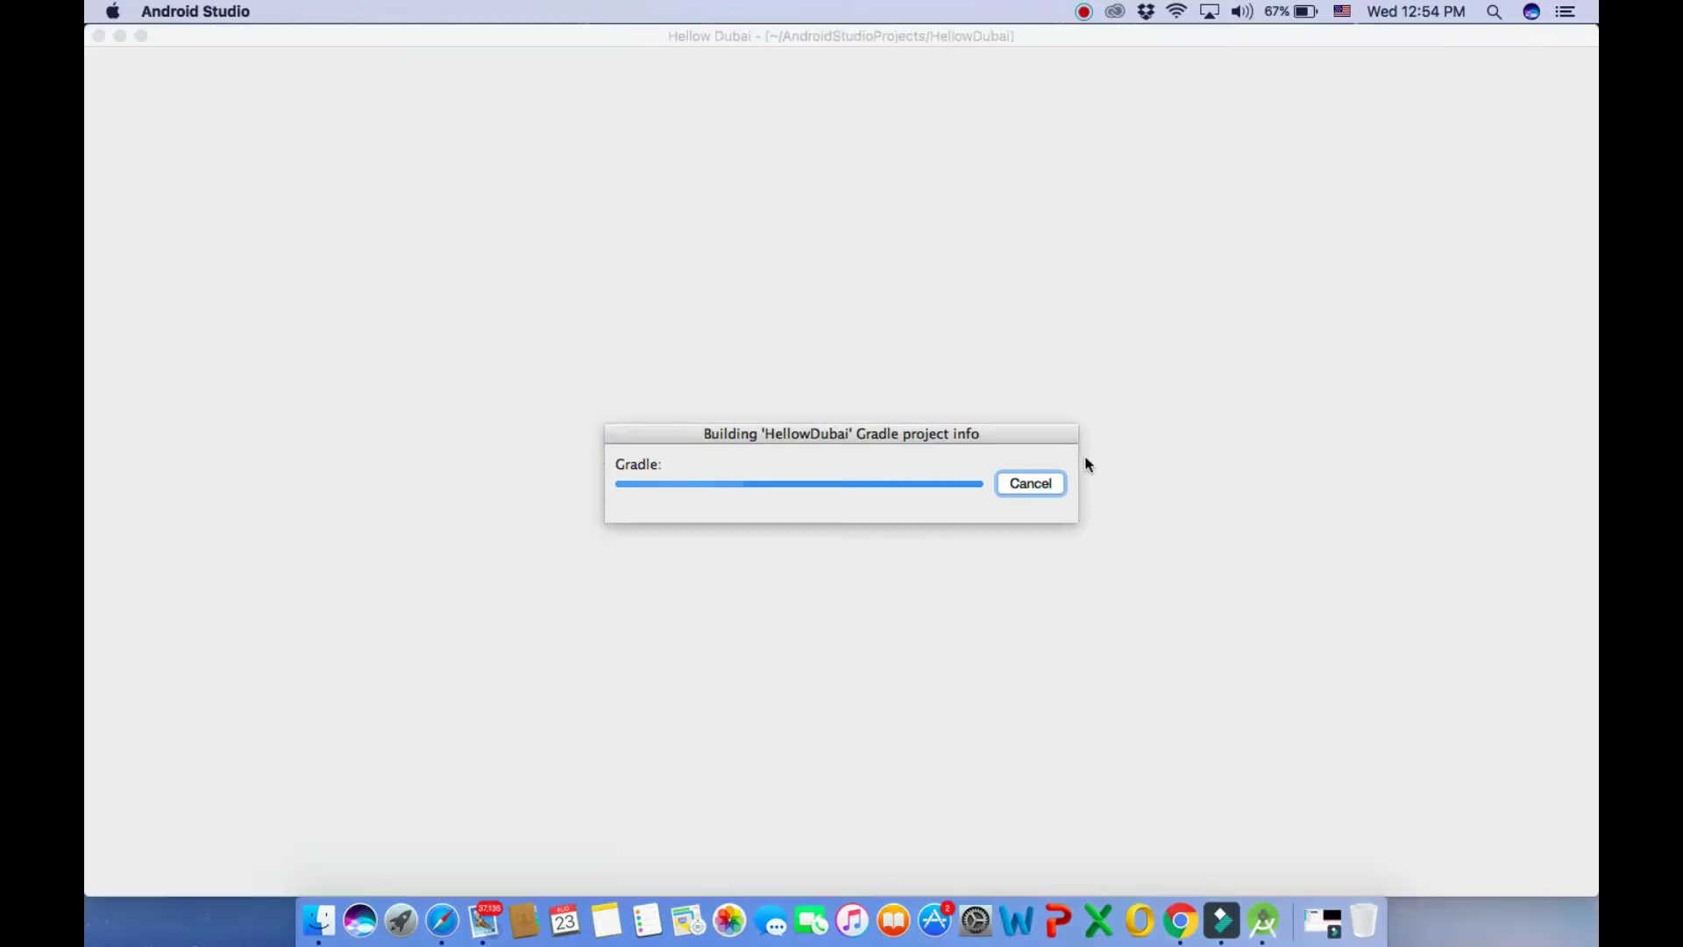
# - Switch to Desktop 3 and close the Tip of the Day dialog
pyautogui.hotkey('ctrl', 'Up')
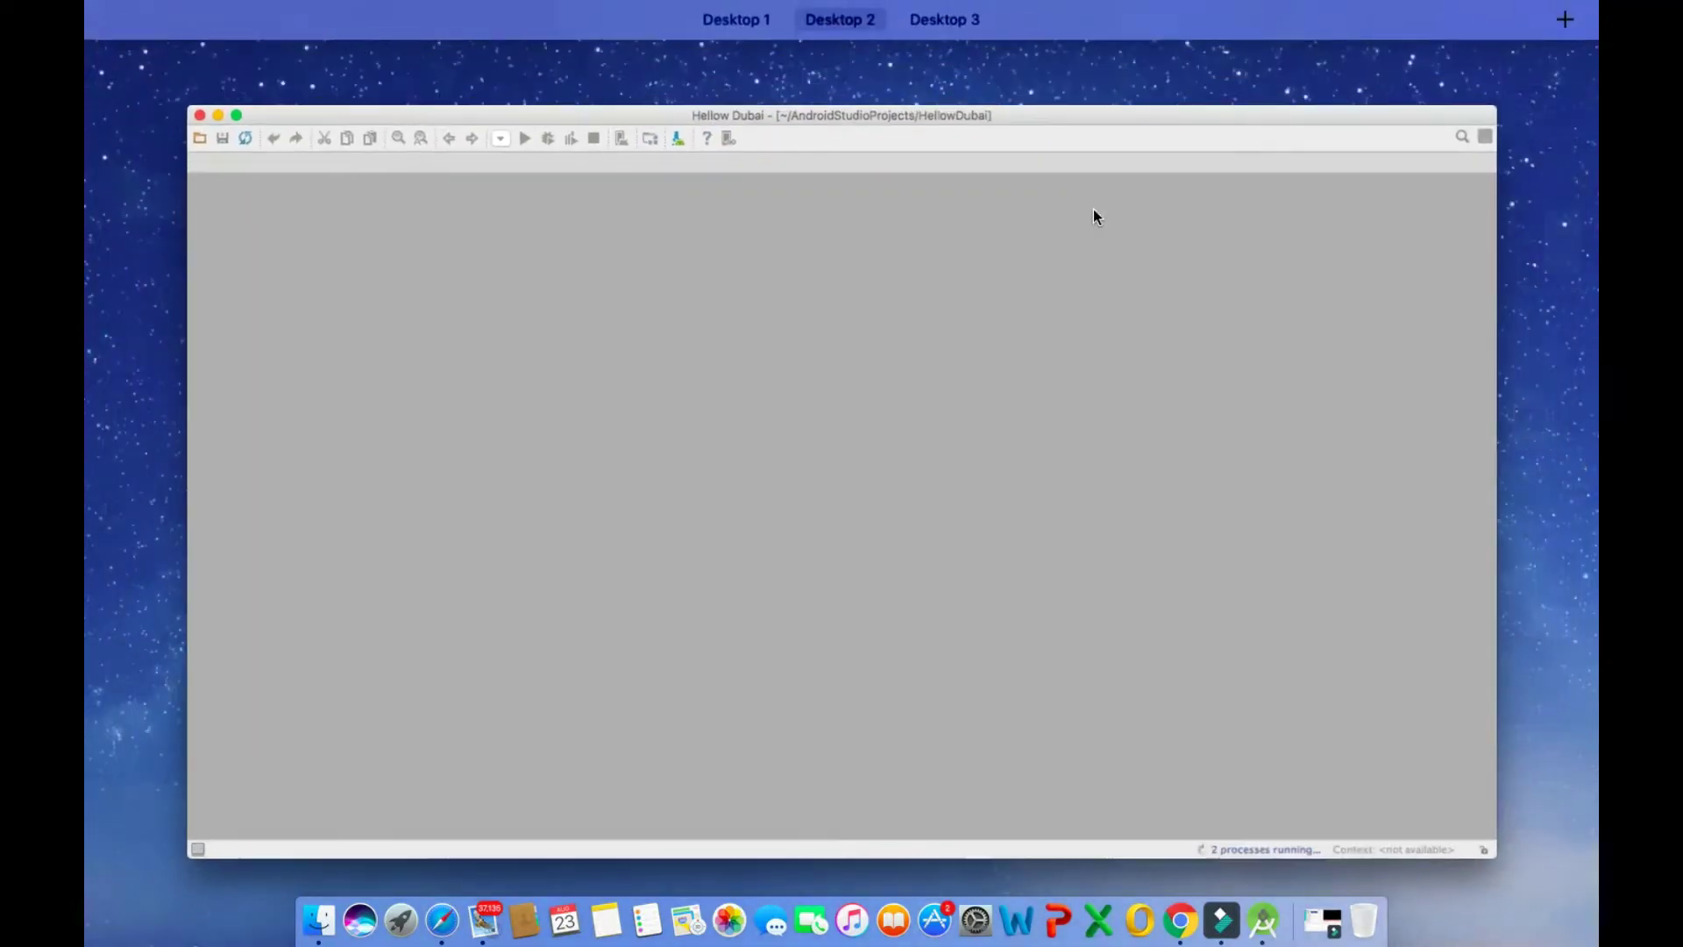
pyautogui.hotkey('ctrl', 'Up')
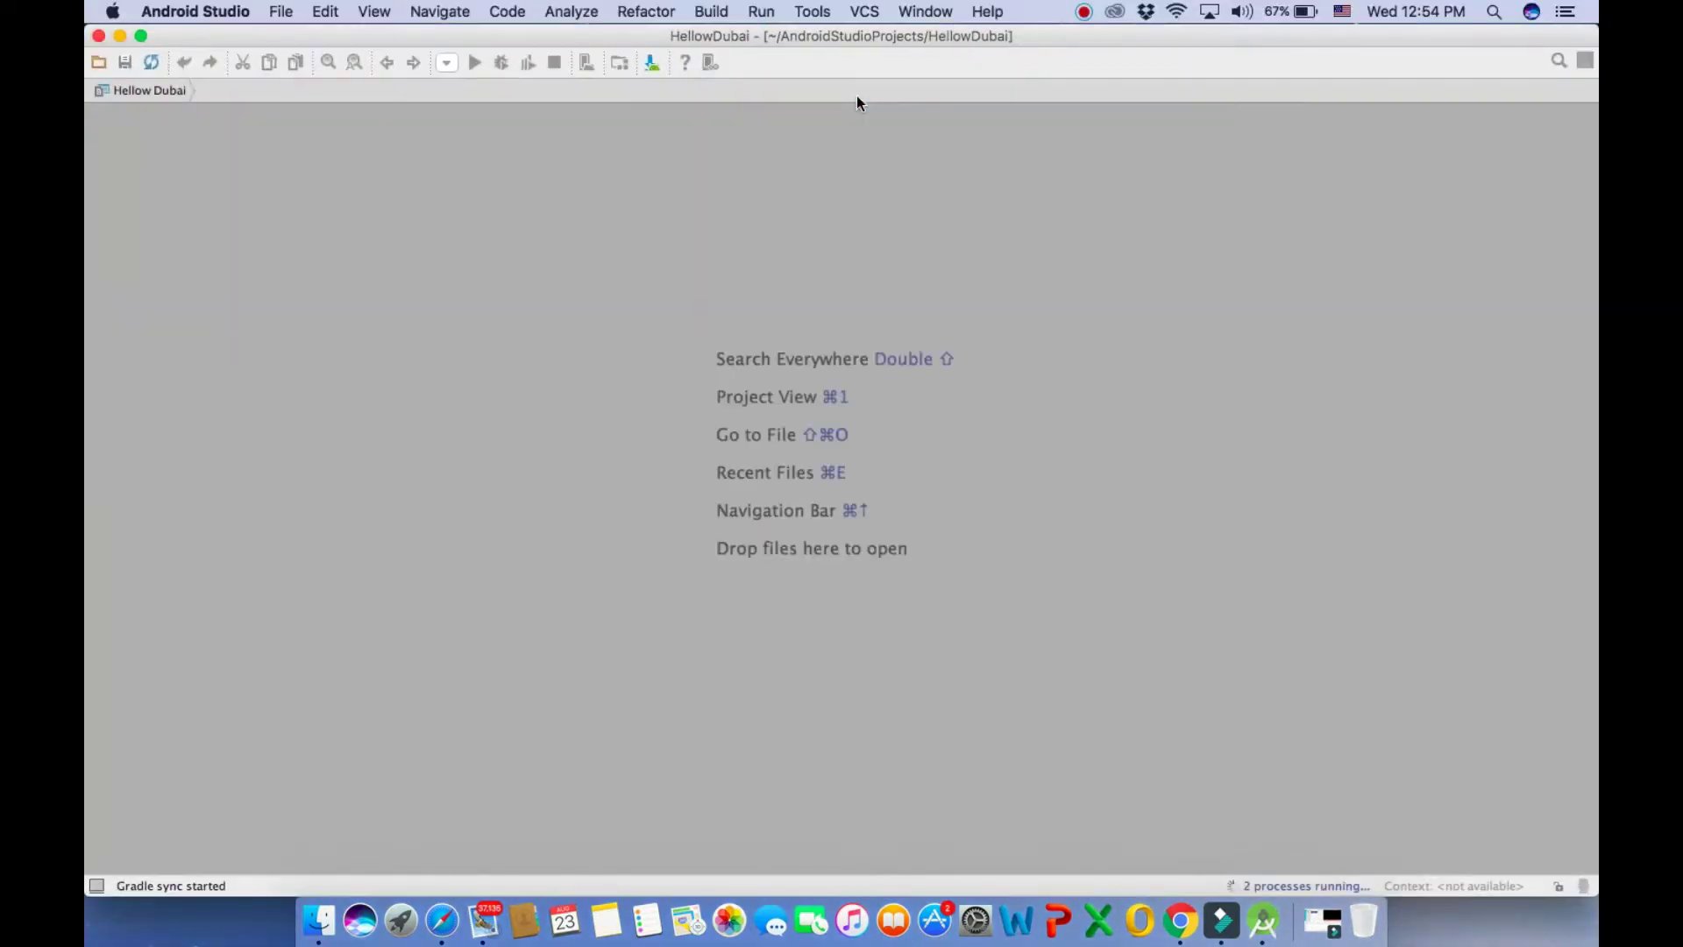
pyautogui.hotkey('ctrl', 'Up')
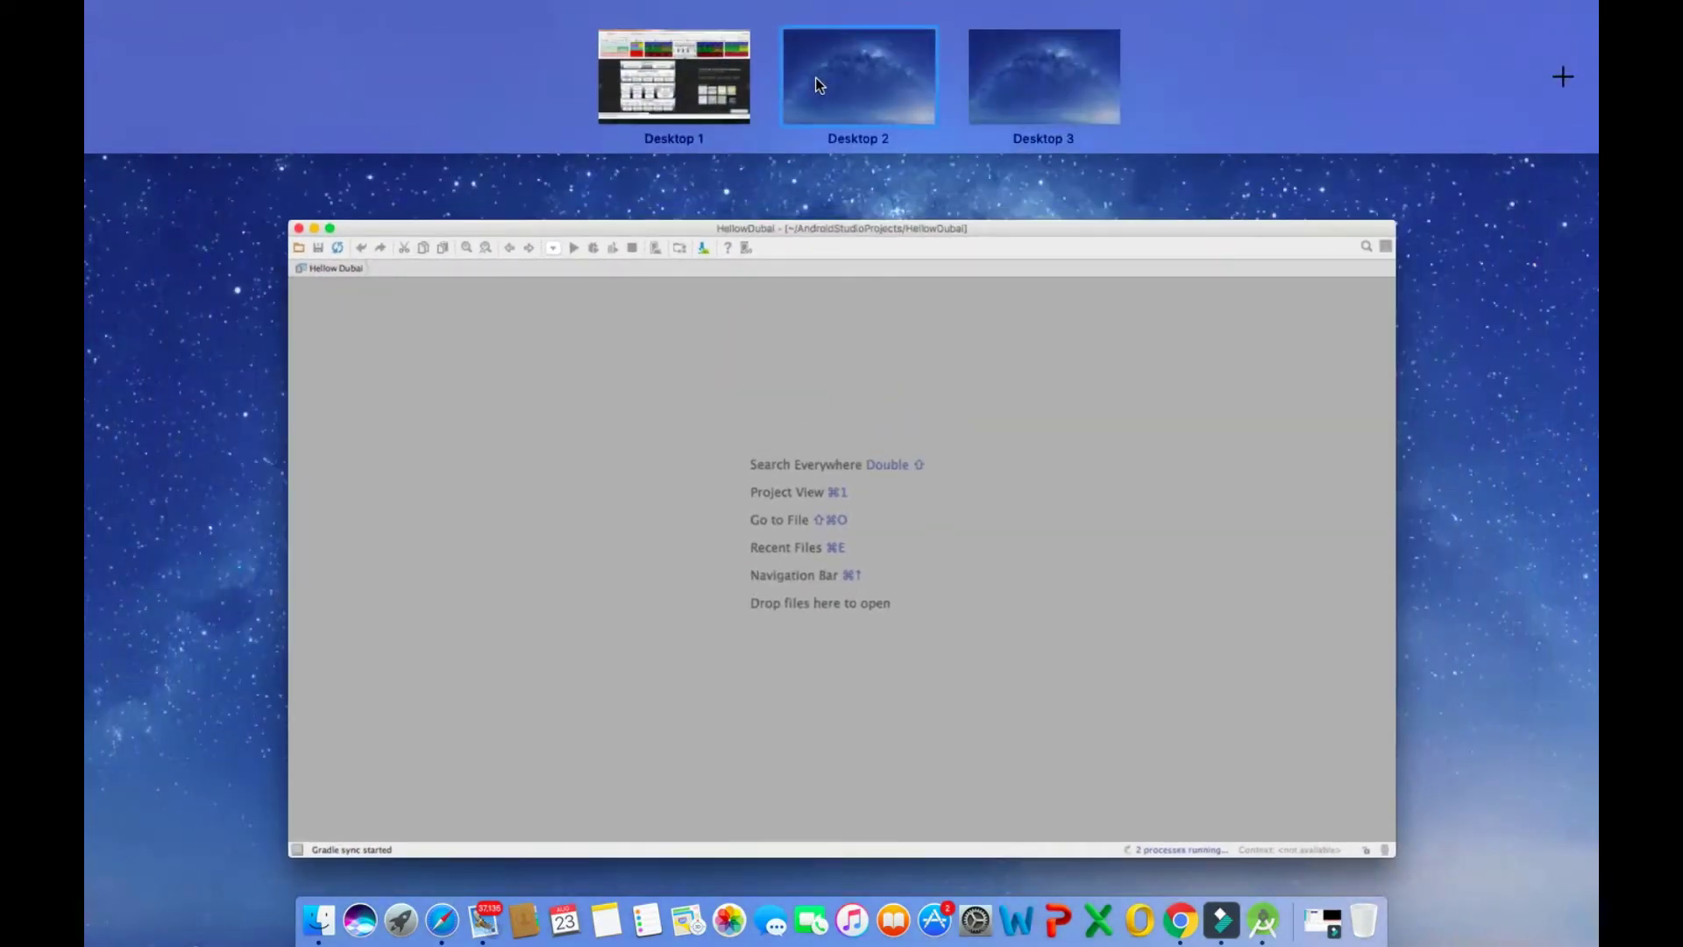
pyautogui.hotkey('ctrl', 'Up')
pyautogui.hotkey('ctrl', 'Up')
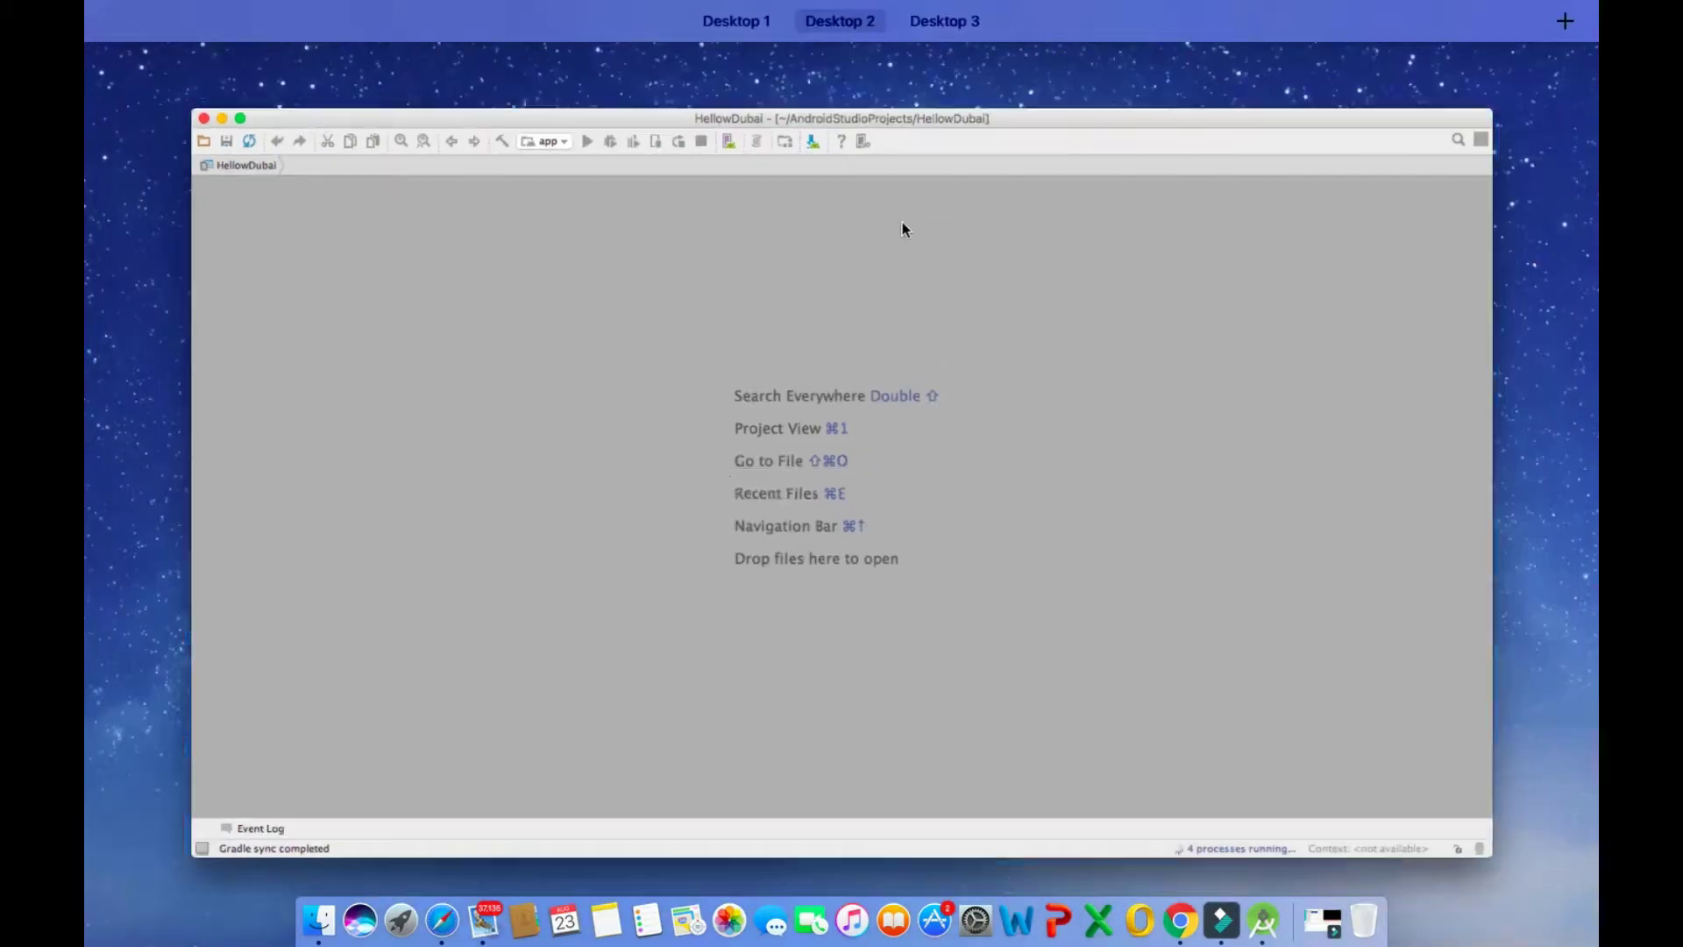
pyautogui.click(1050, 65)
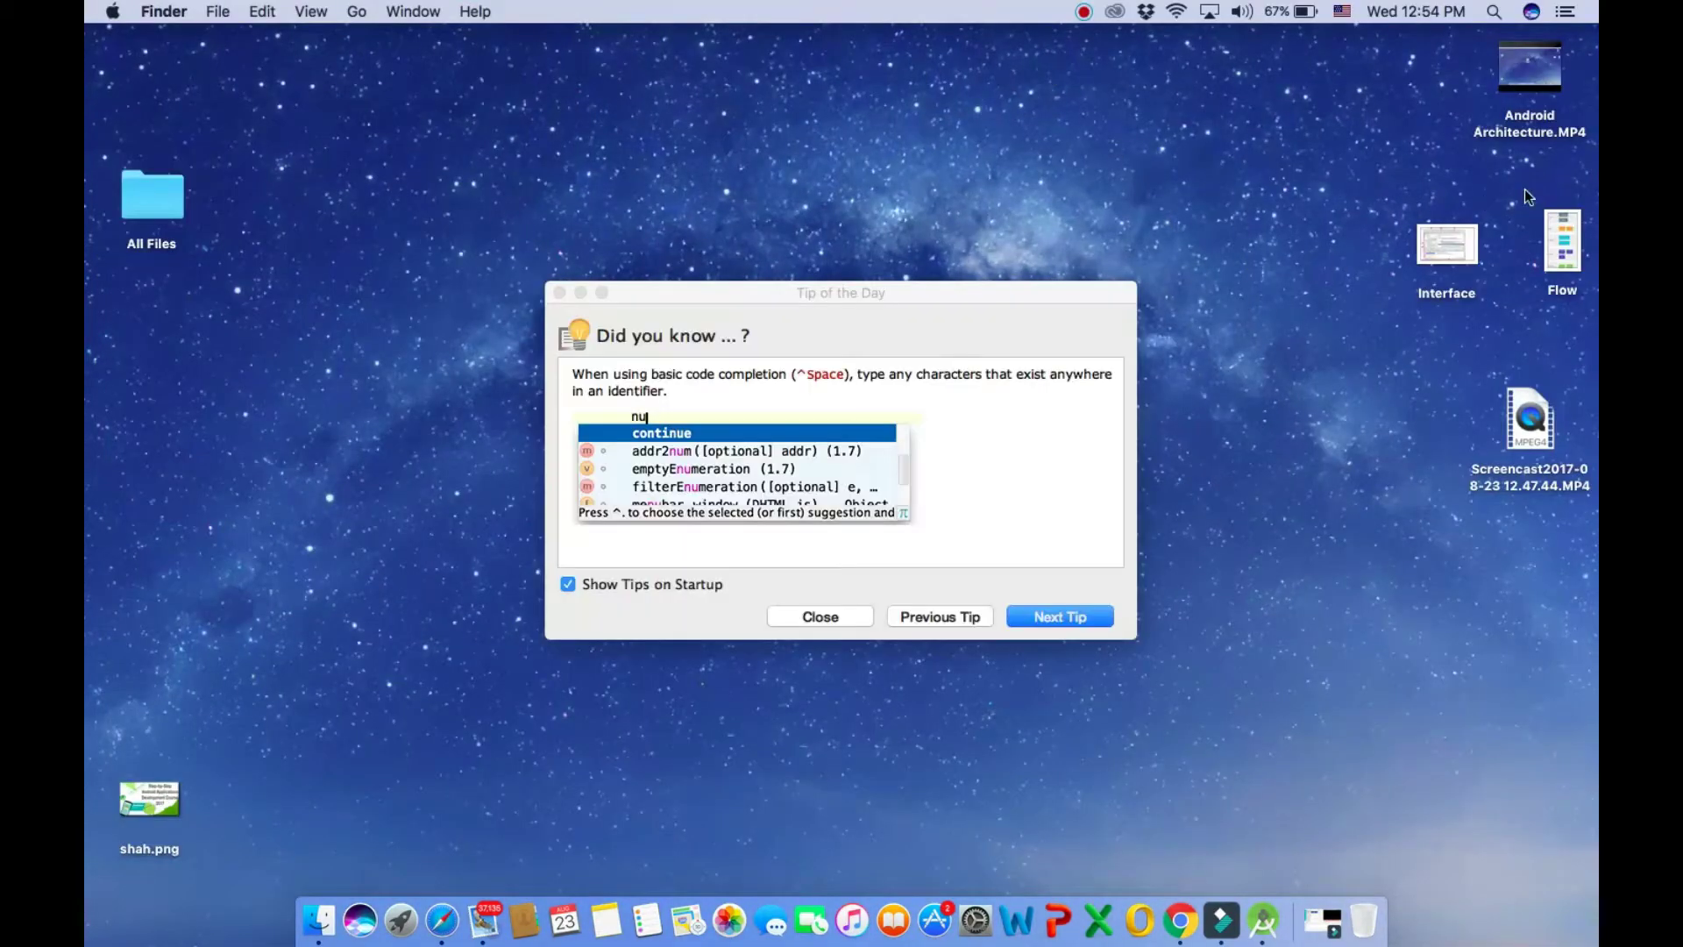
pyautogui.click(828, 613)
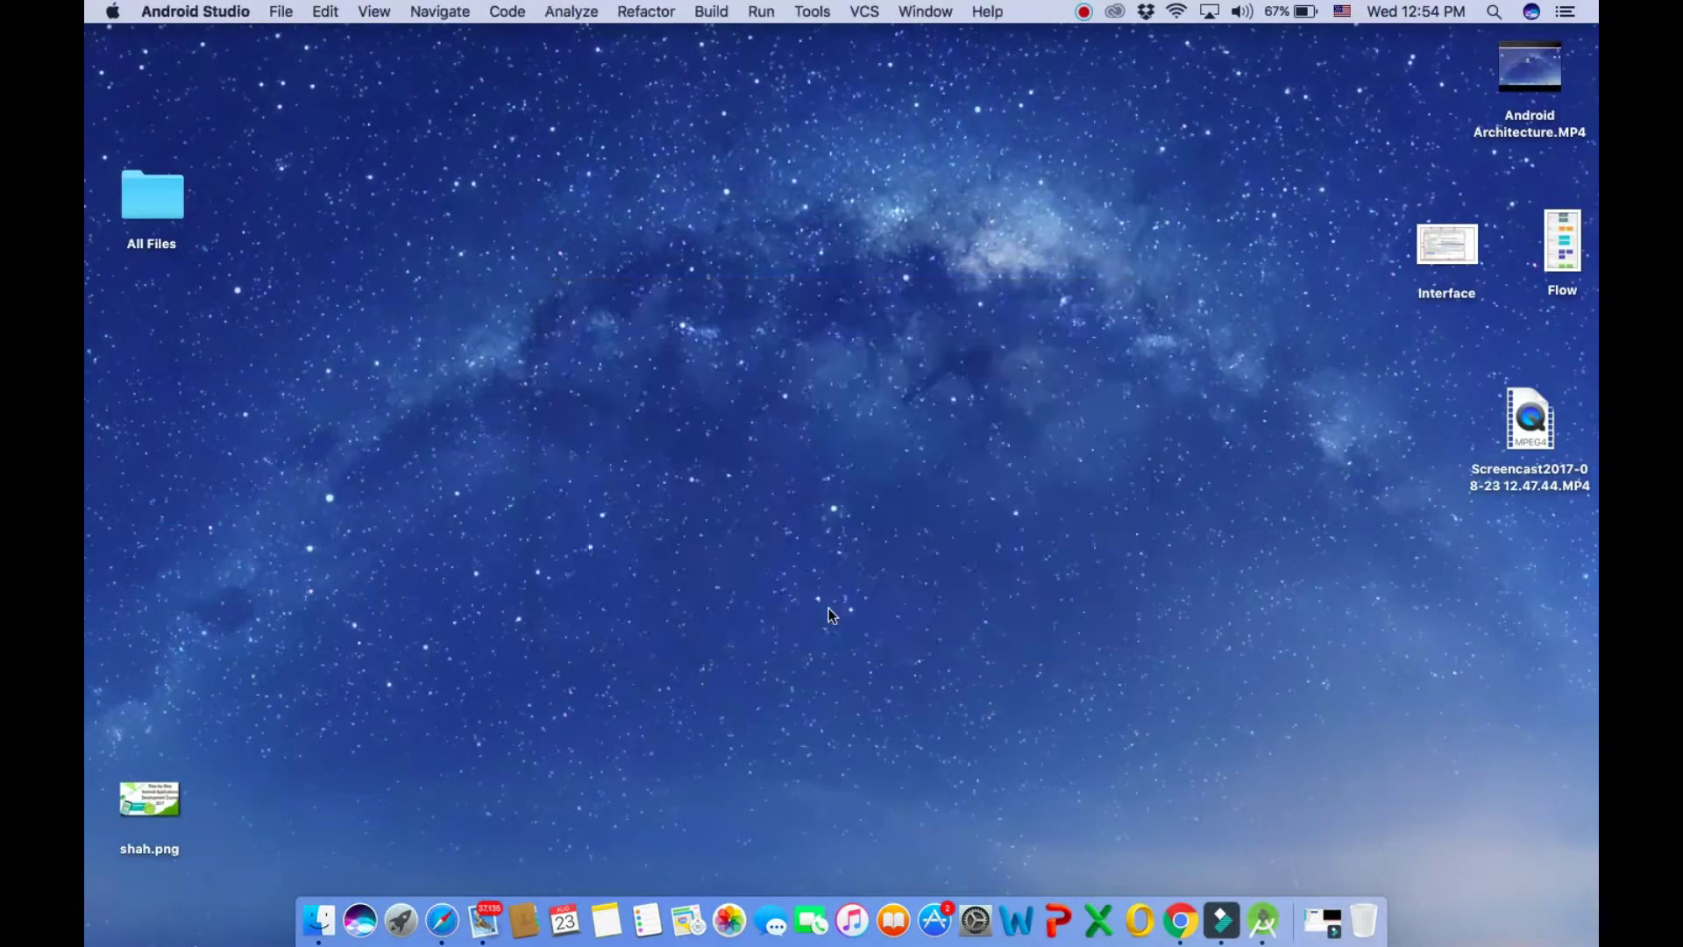
# - Move the Flow image toward the middle of the desktop and examine the development workflow in an enlarged preview
pyautogui.hotkey('ctrl', 'Right')
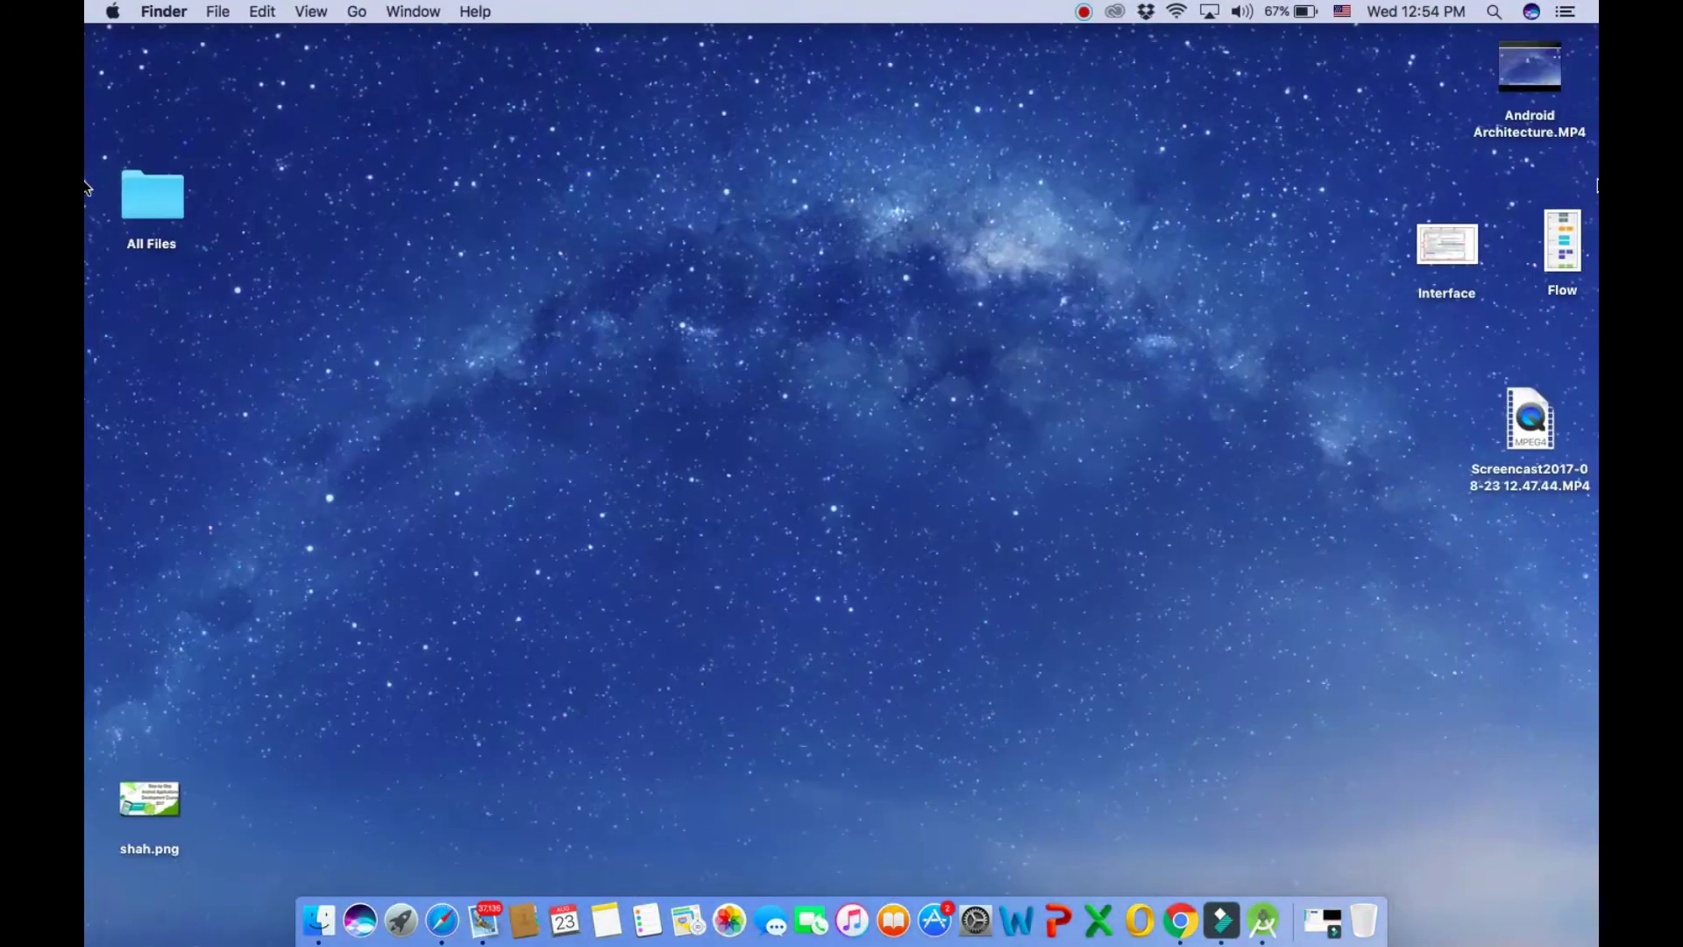
pyautogui.moveTo(1567, 235); pyautogui.dragTo(715, 246)
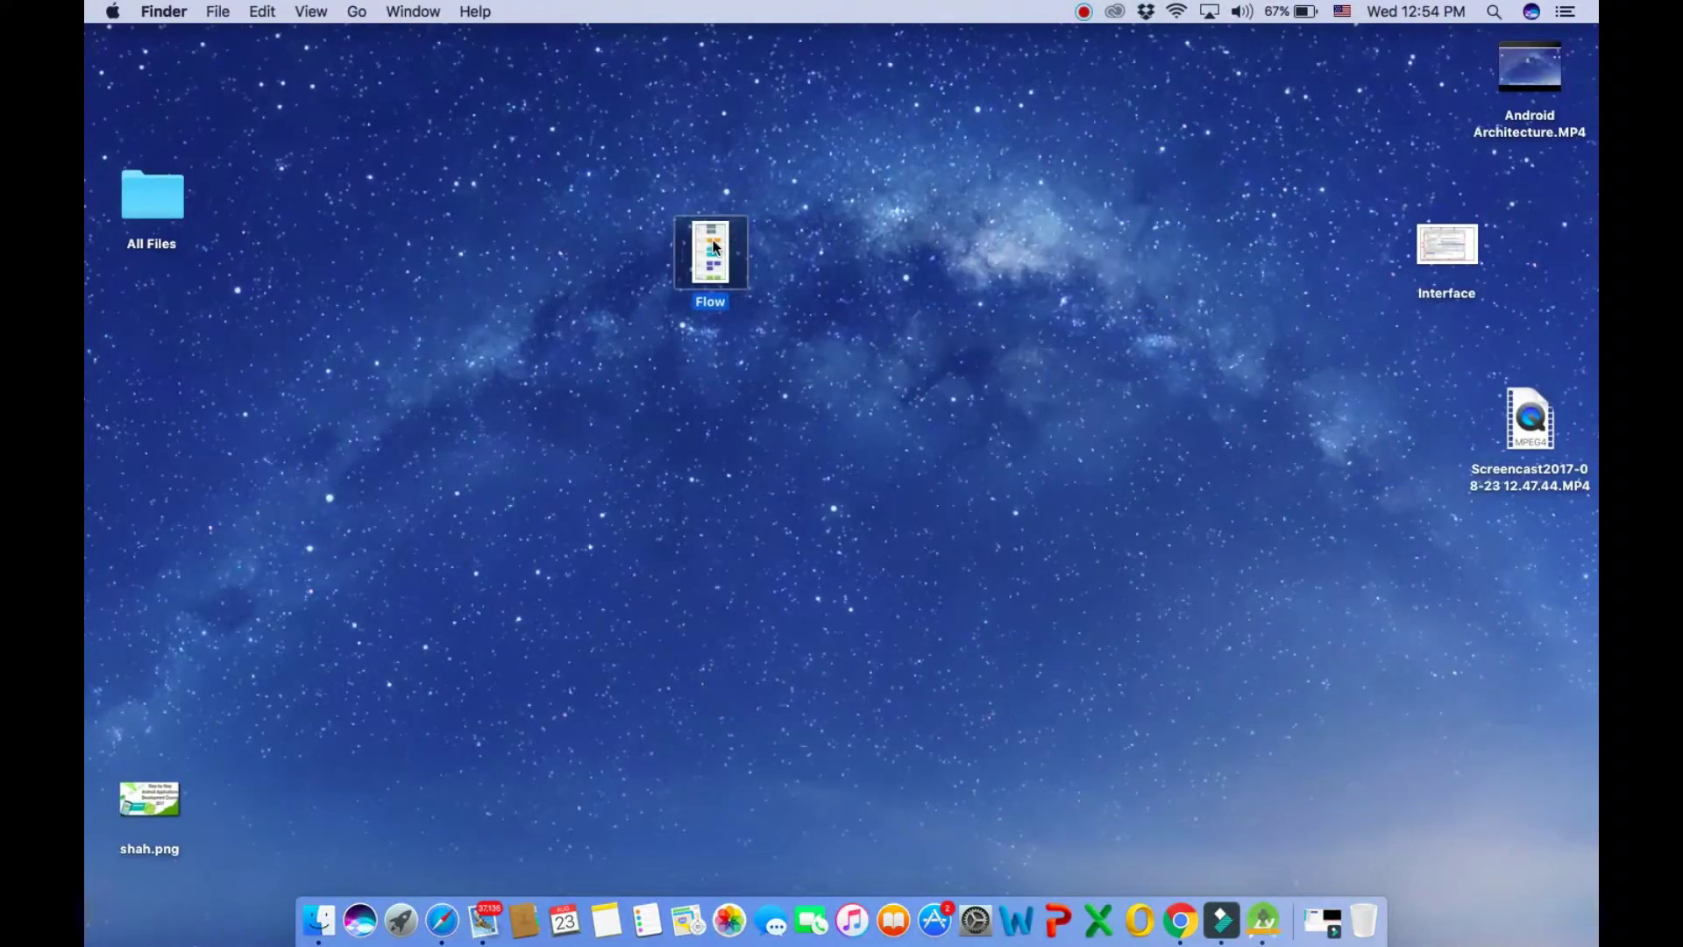
pyautogui.press('space')
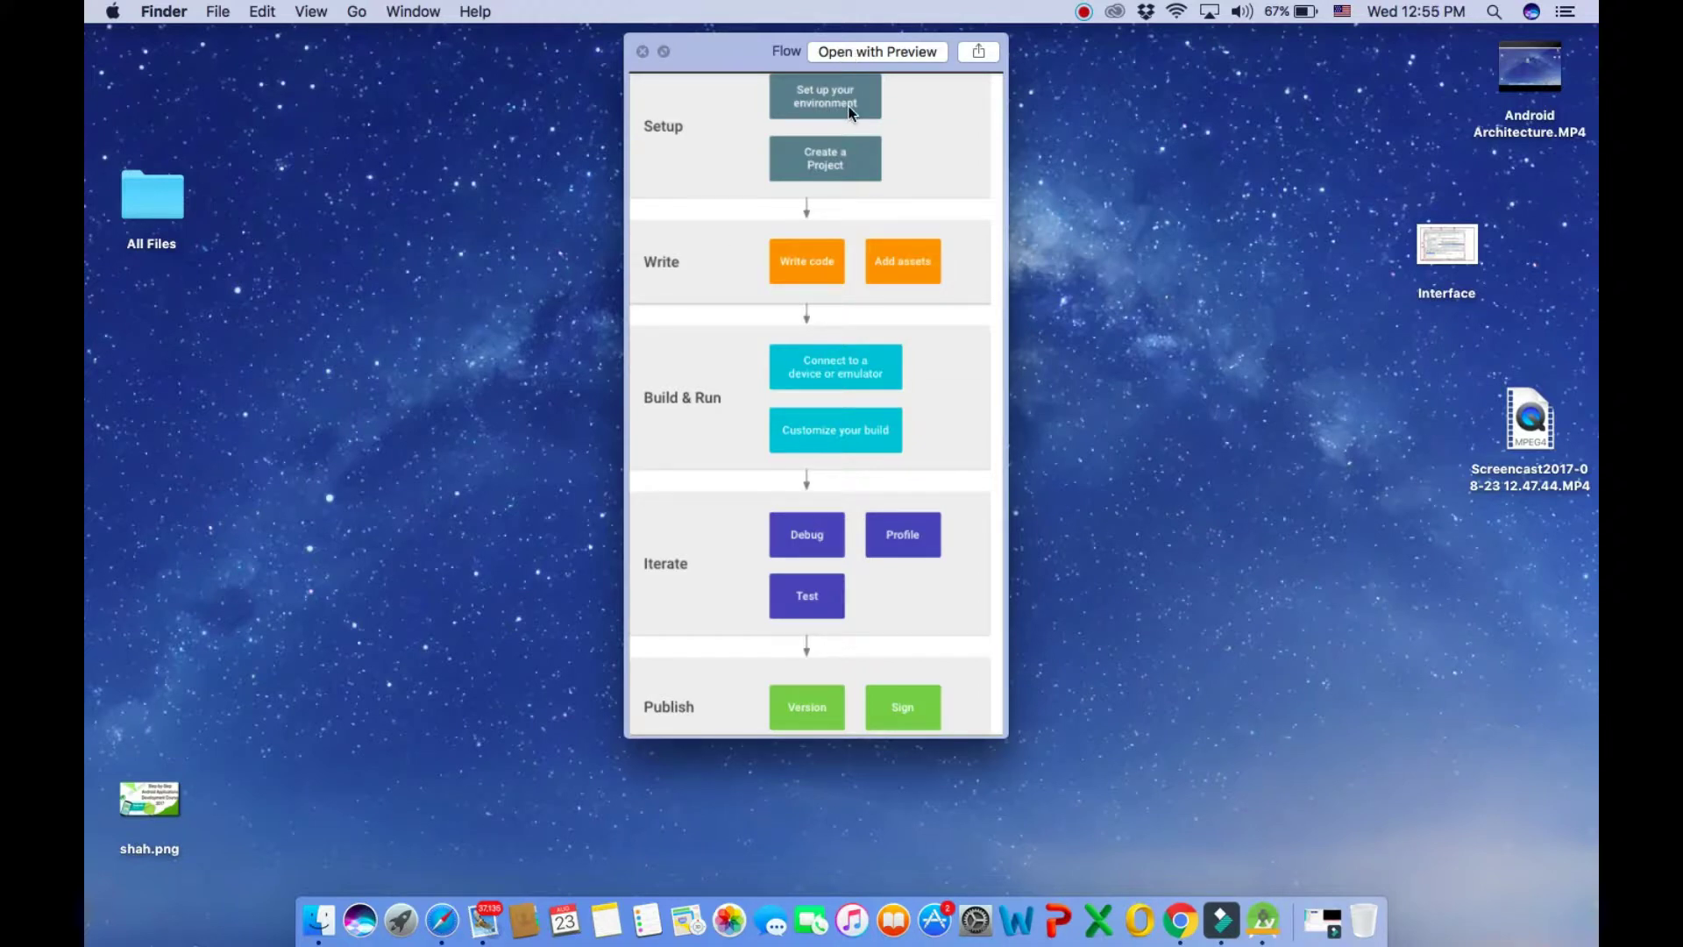
pyautogui.moveTo(1006, 731); pyautogui.dragTo(1277, 868)
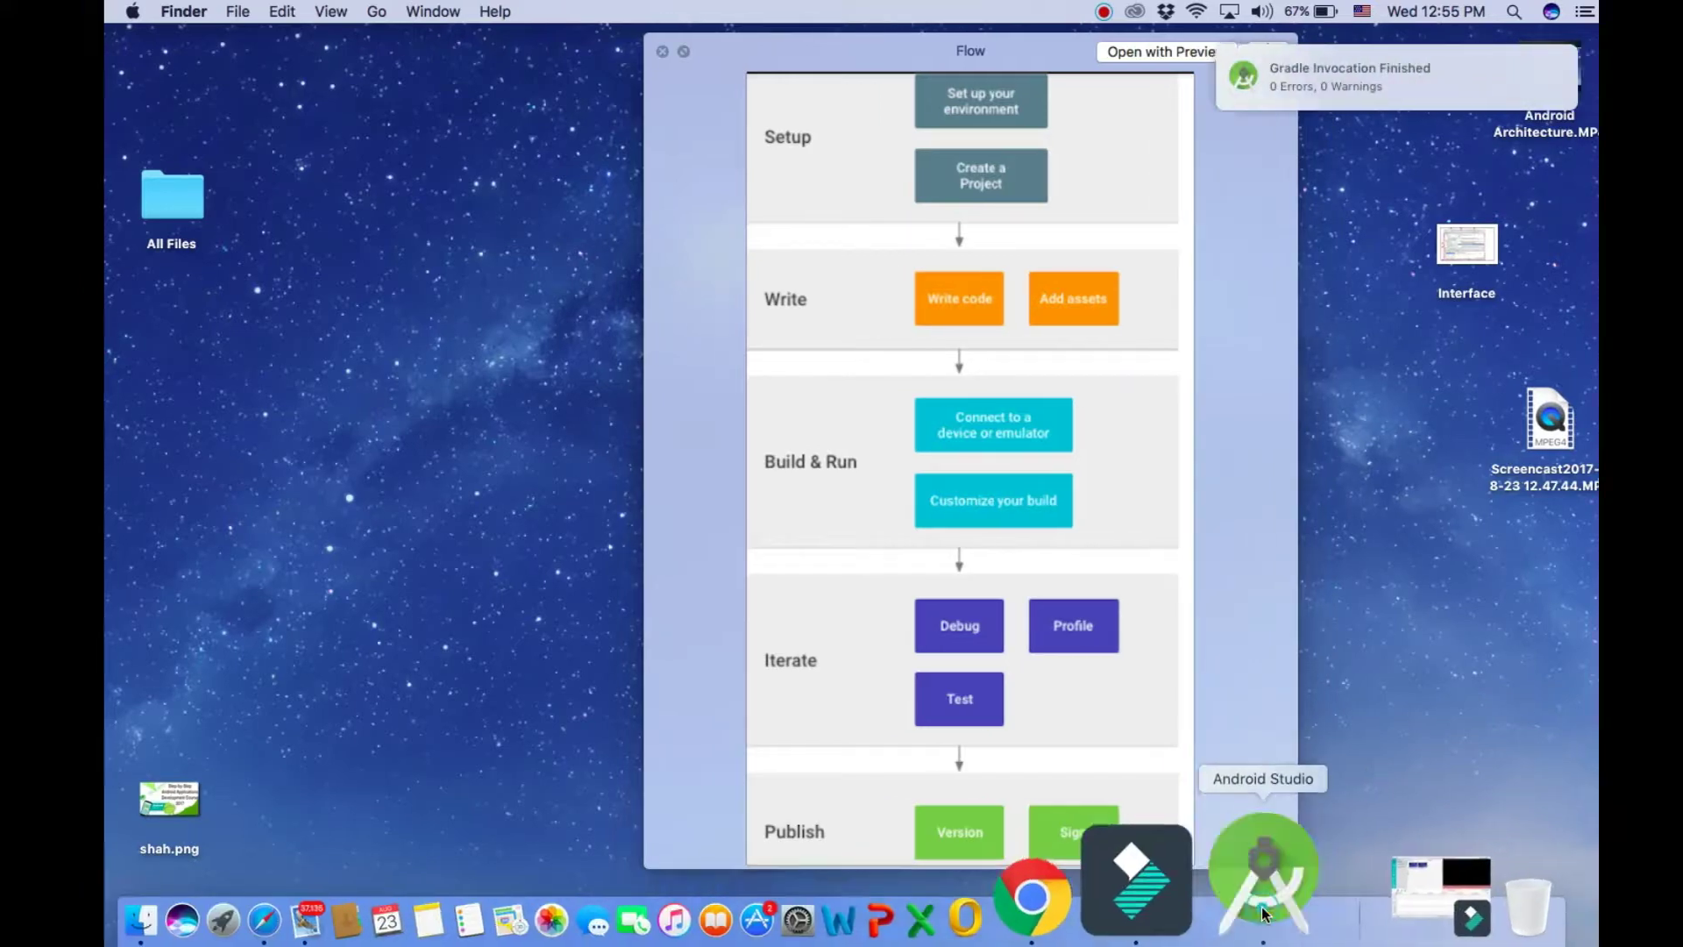
# - Switch to Android Studio and replace AppCompatActivity with Activity as the superclass of MainActivity in MainActivity.java
pyautogui.click(1261, 906)
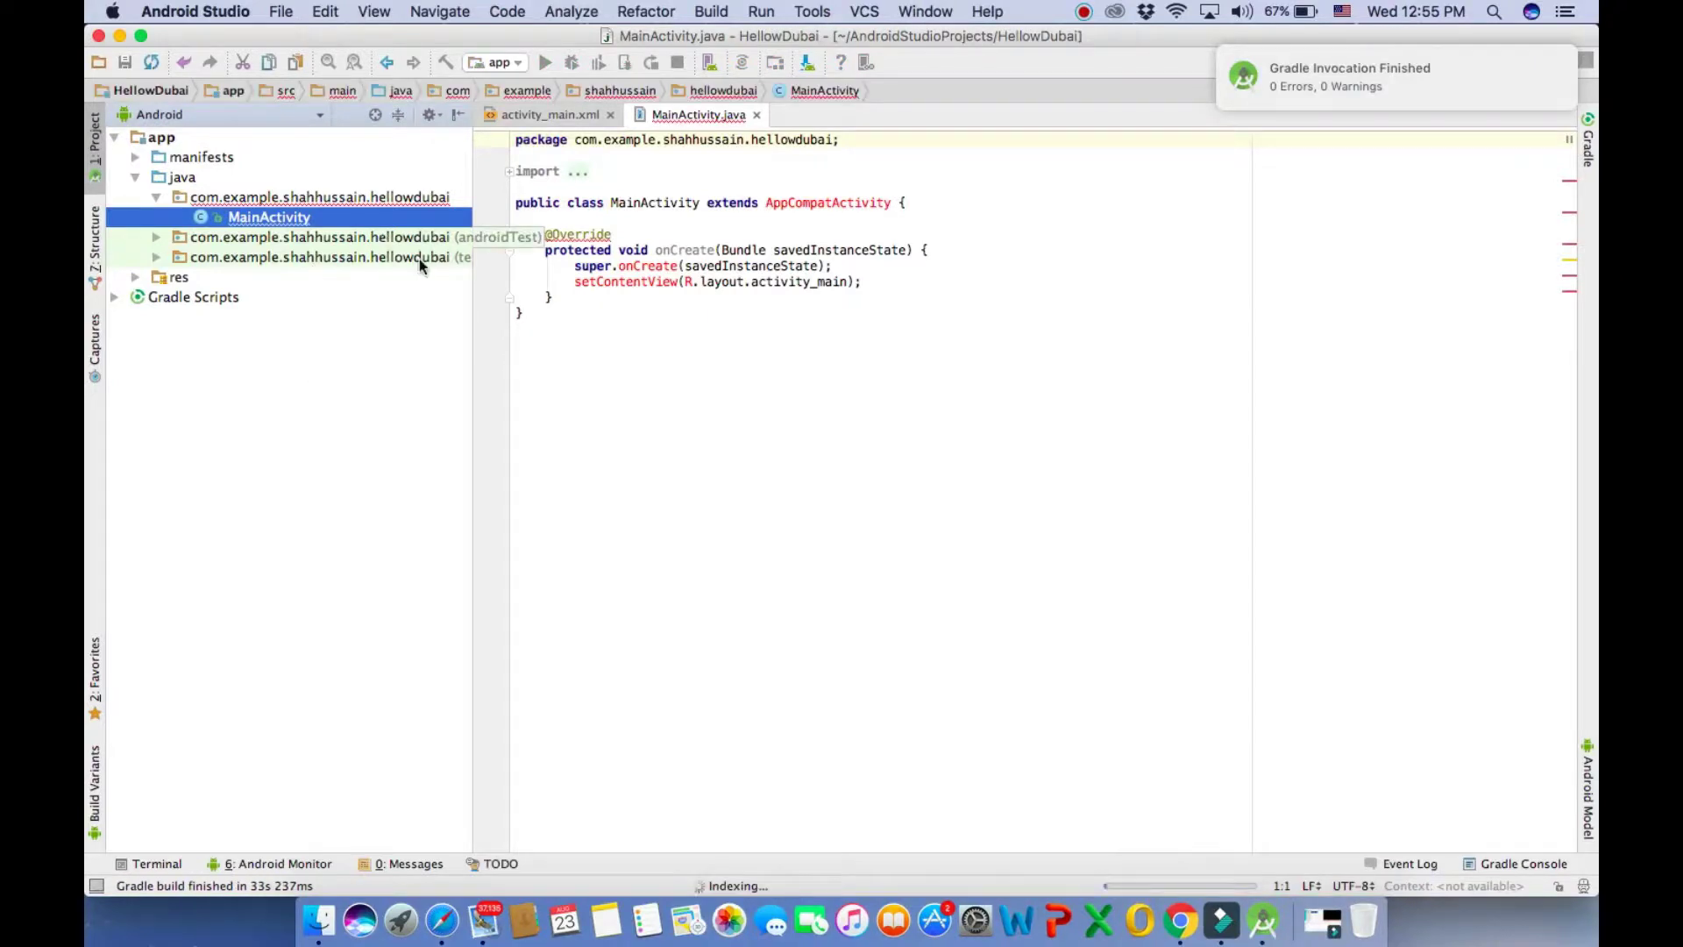
pyautogui.click(803, 206)
pyautogui.doubleClick(803, 207)
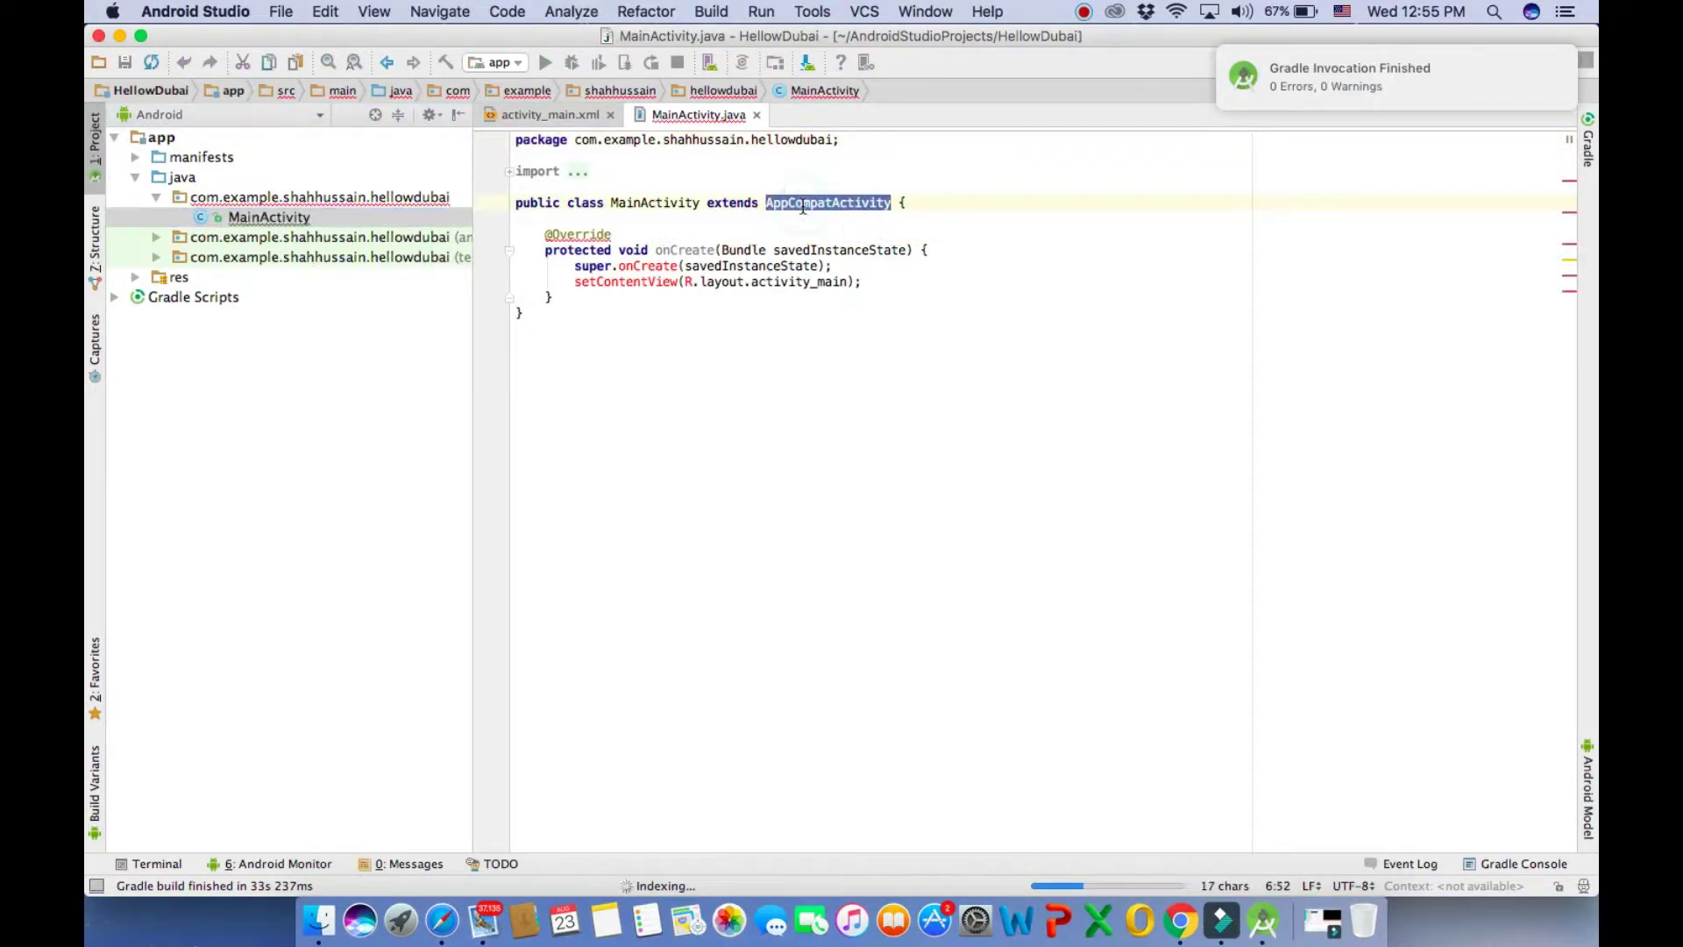
pyautogui.press('BackSpace')
pyautogui.write('Ac')
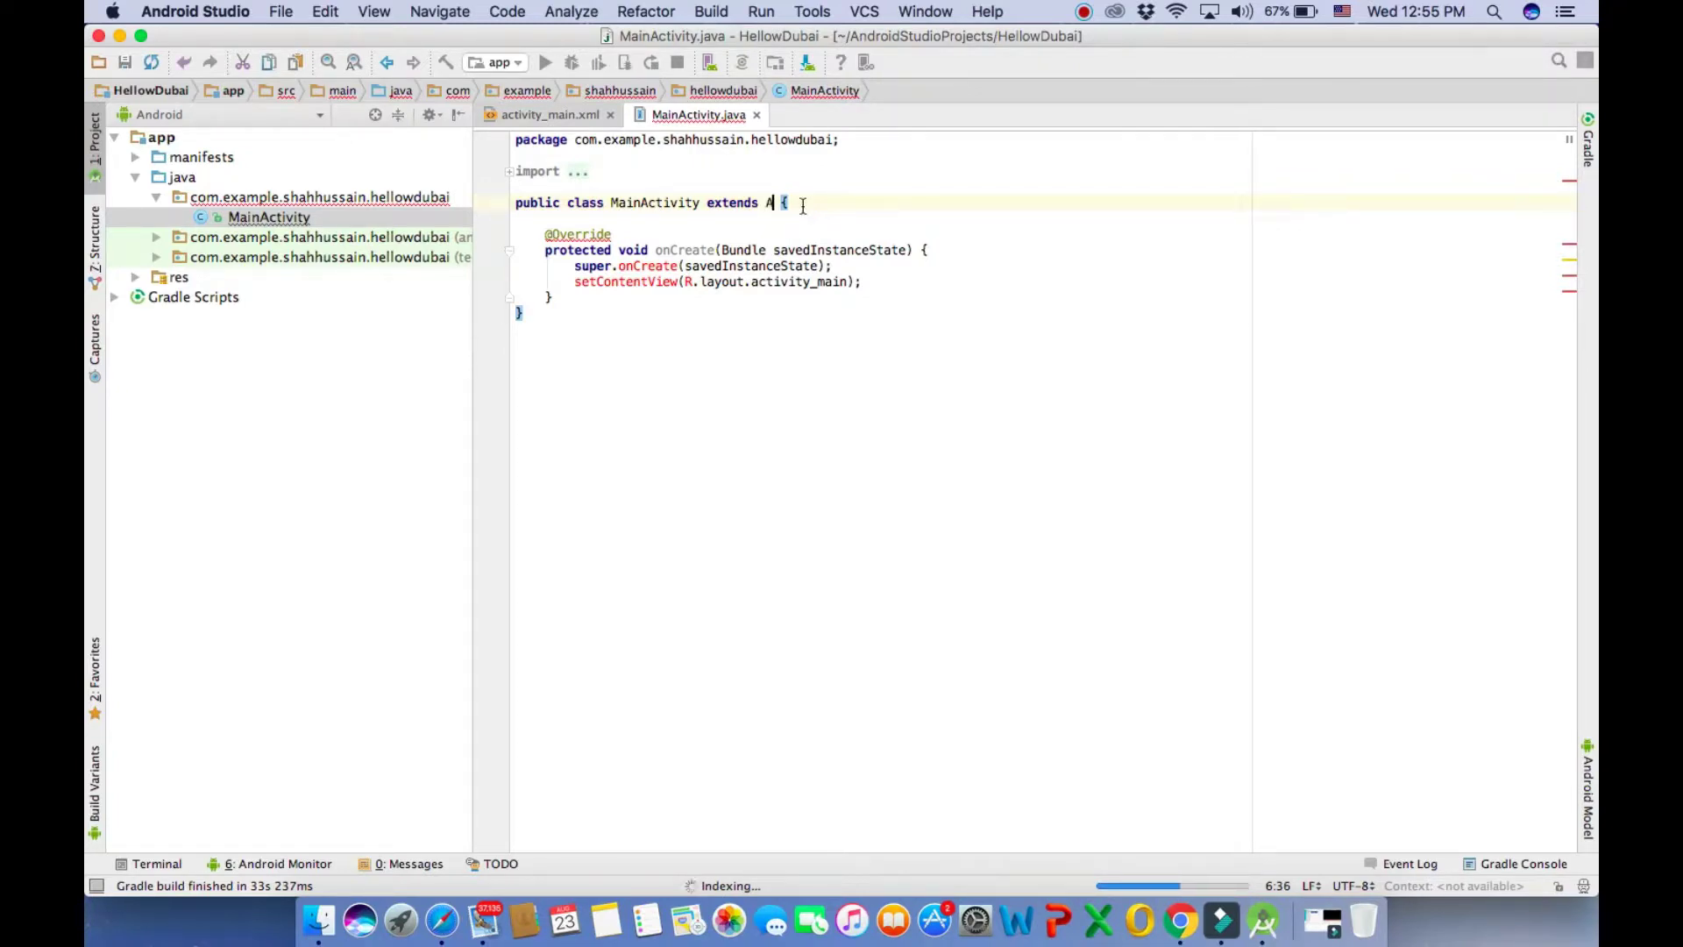
pyautogui.write('tivity')
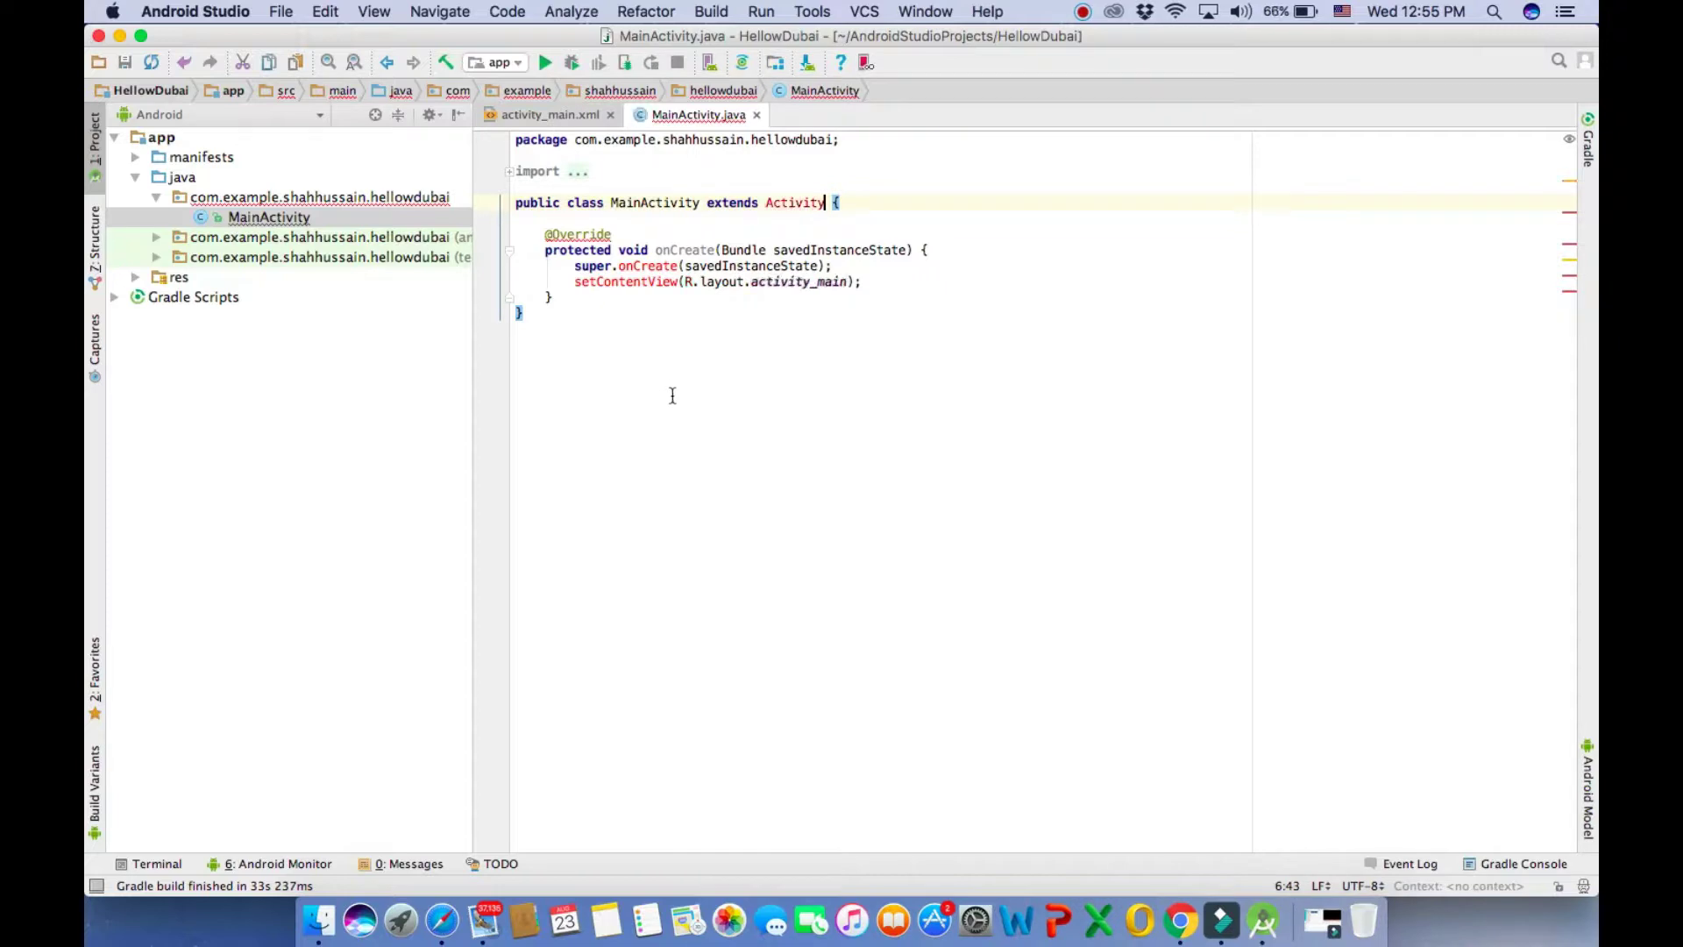
pyautogui.rightClick(796, 202)
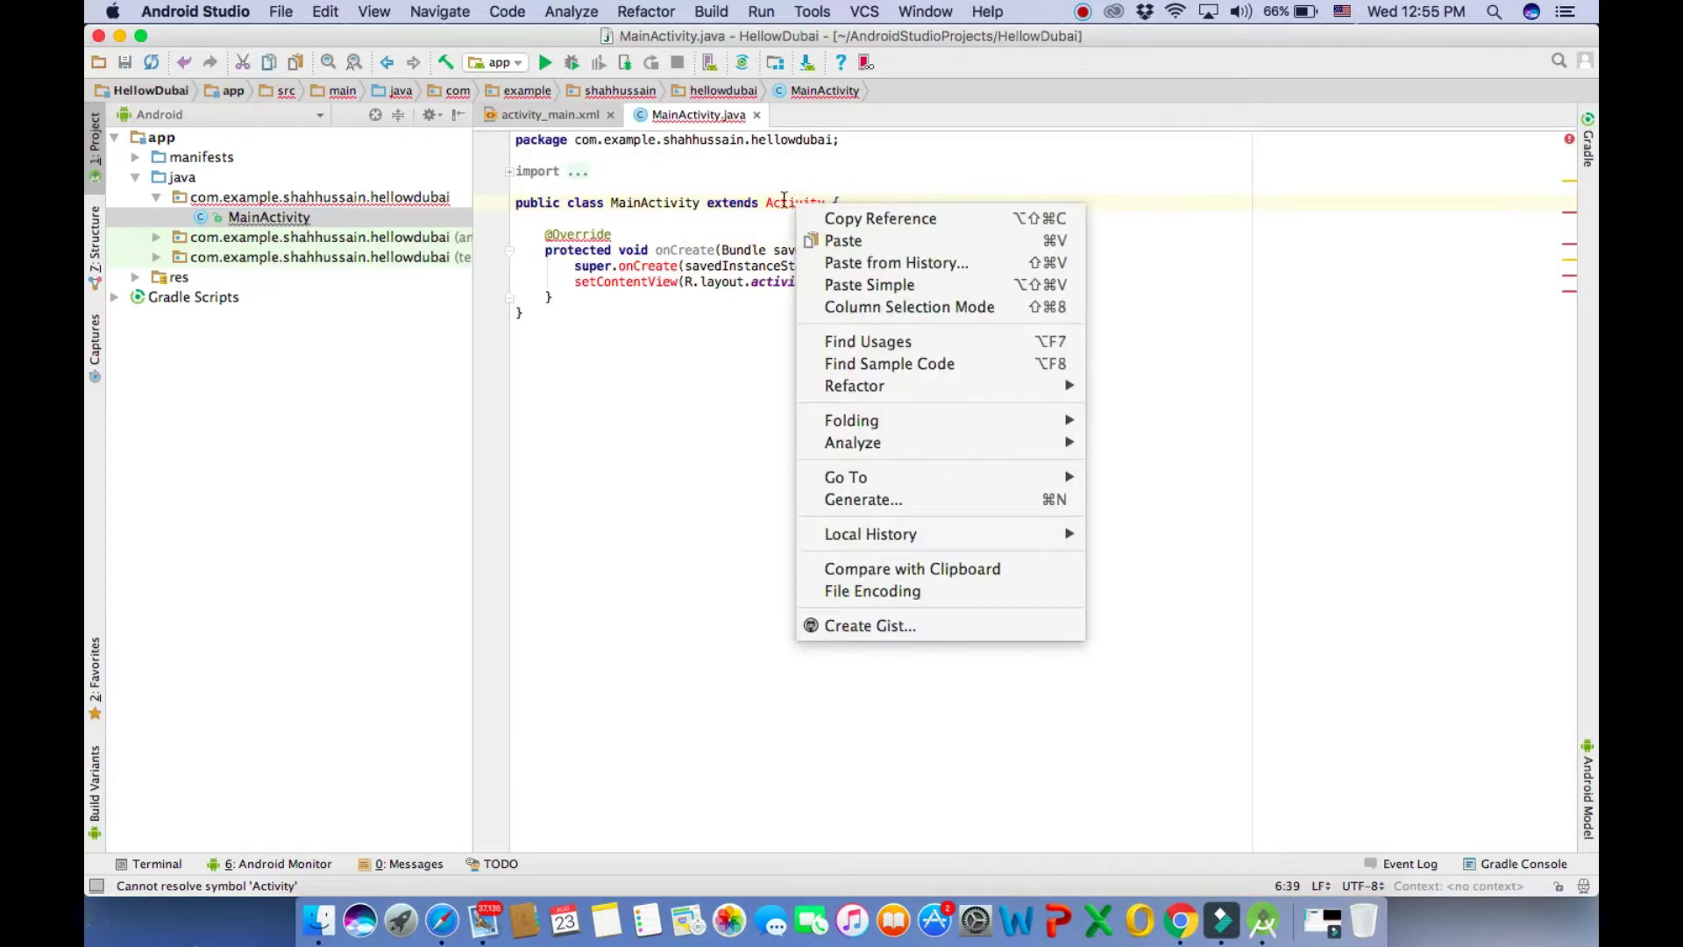
pyautogui.click(783, 201)
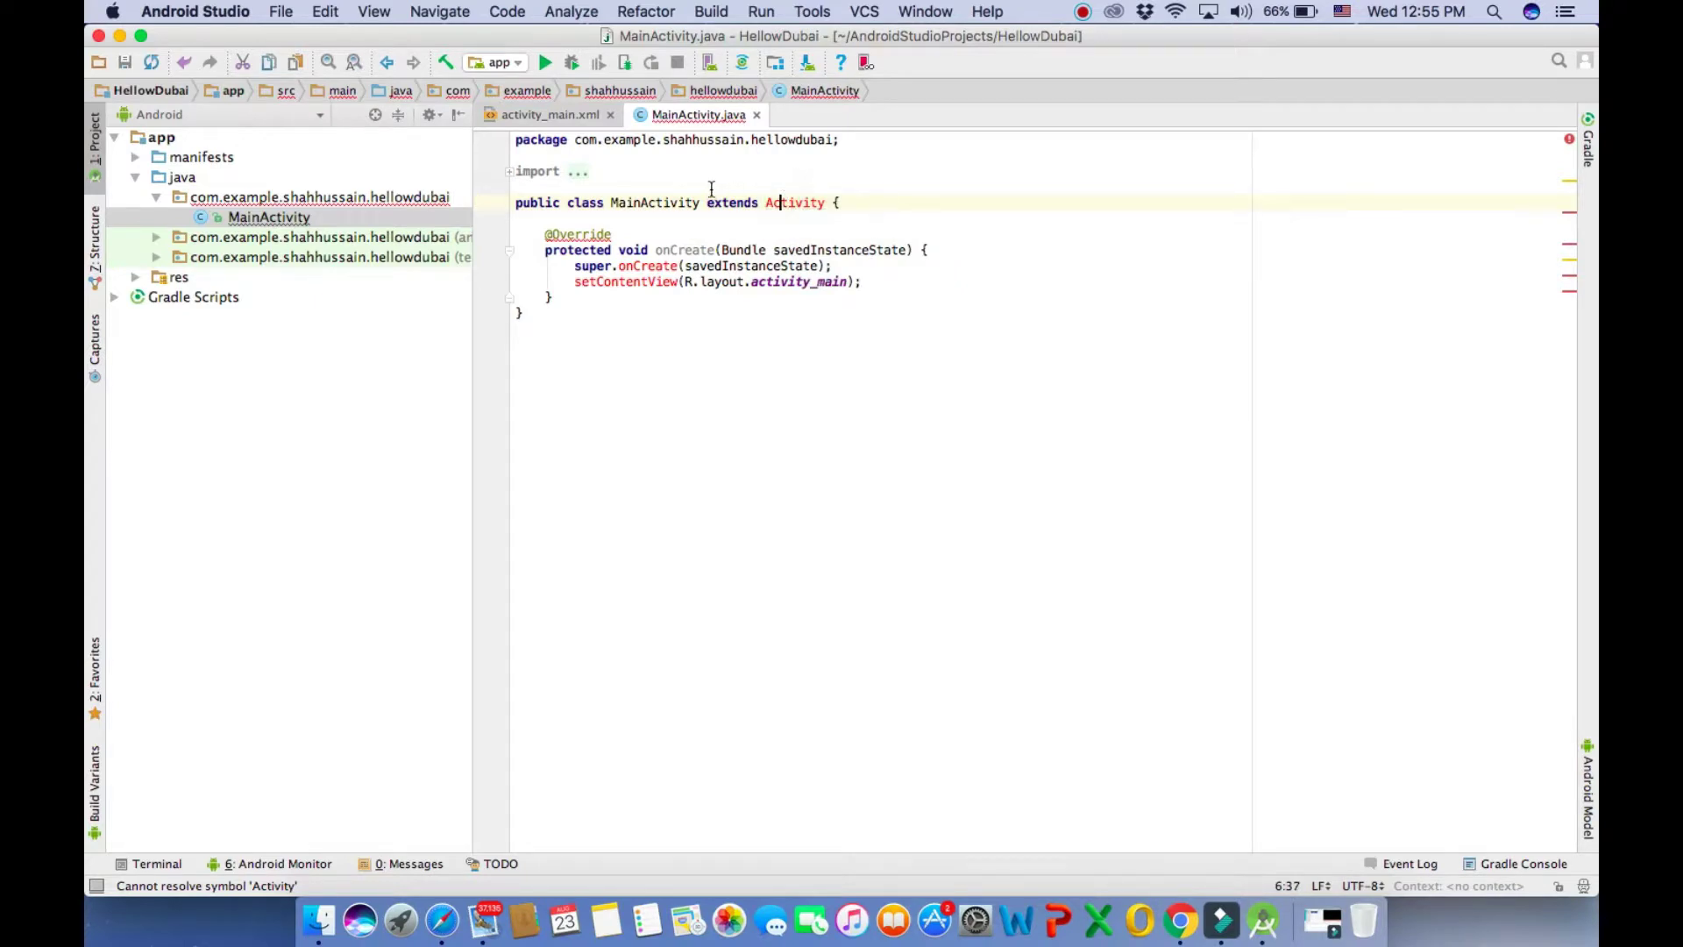
pyautogui.doubleClick(798, 204)
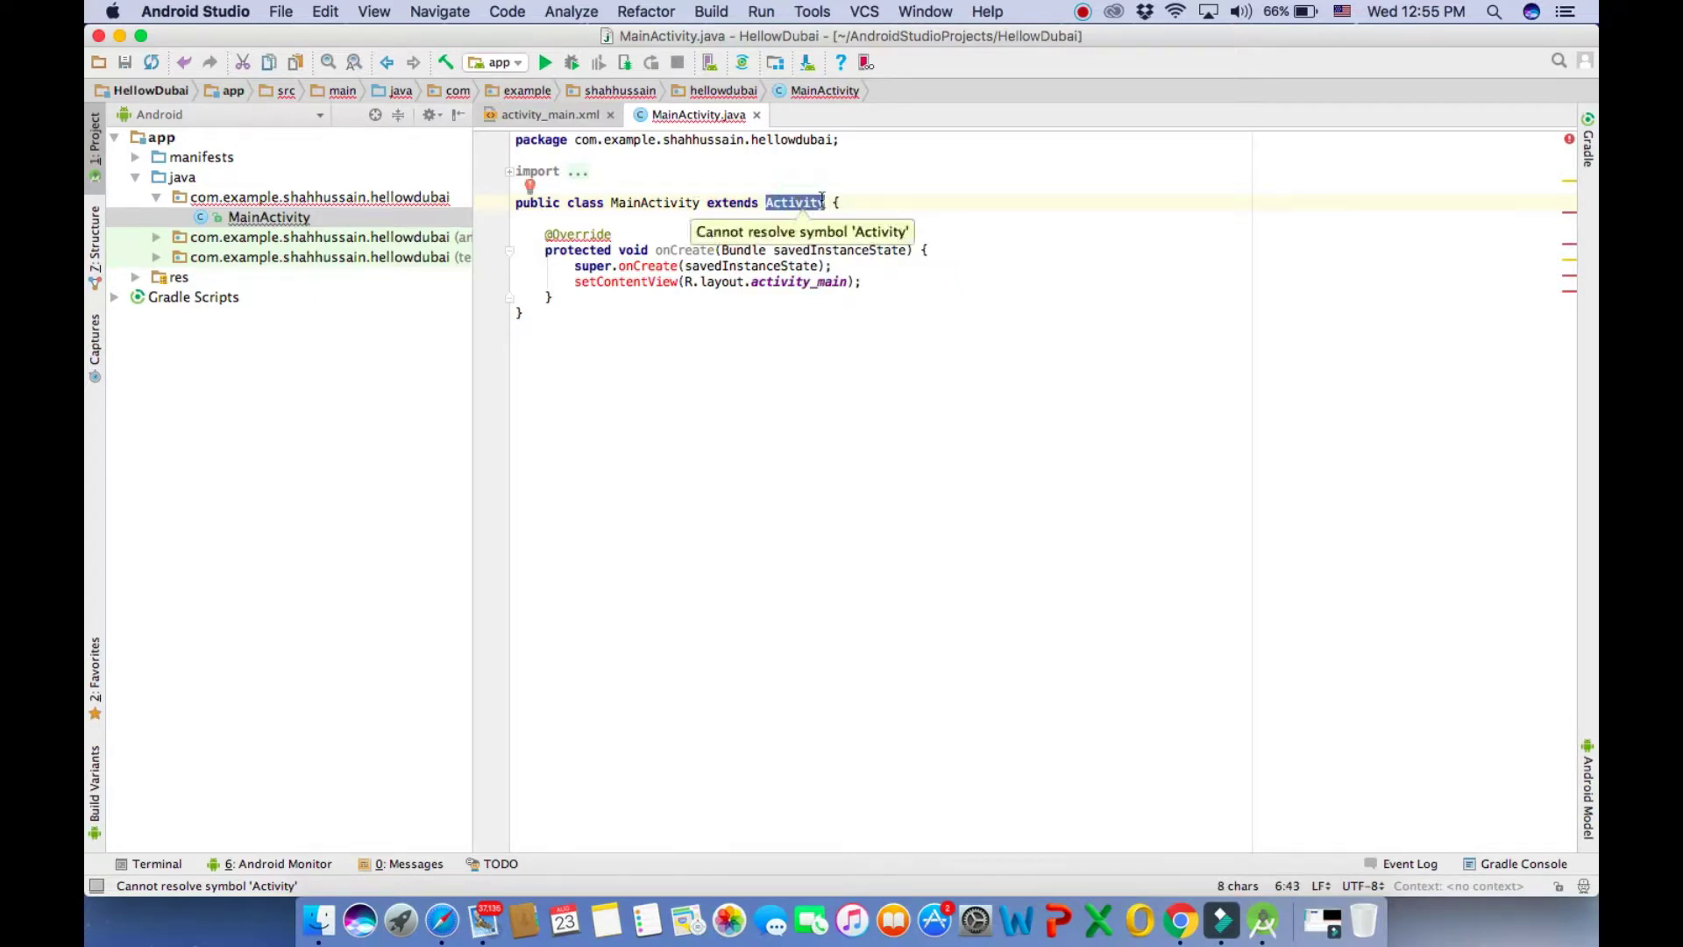
# - Delete the superclass name Activity after its first letter in the MainActivity class declaration
pyautogui.click(832, 202)
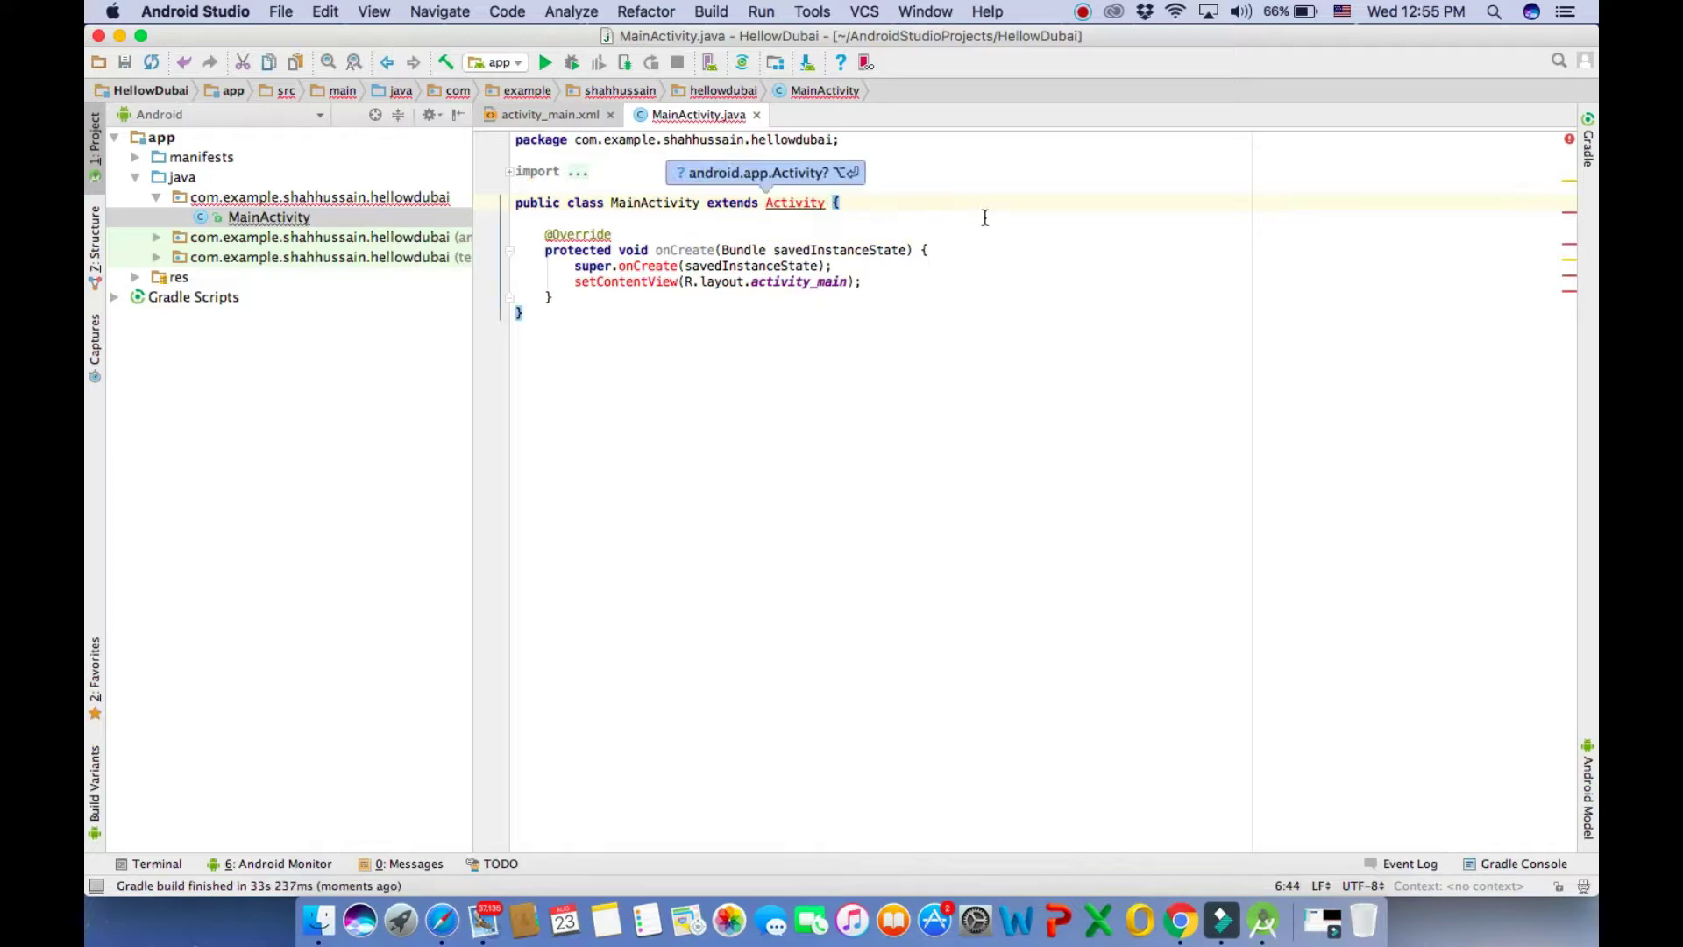
pyautogui.press('Left')
pyautogui.press('BackSpace')
pyautogui.press('BackSpace')
pyautogui.press('BackSpace')
pyautogui.press('BackSpace')
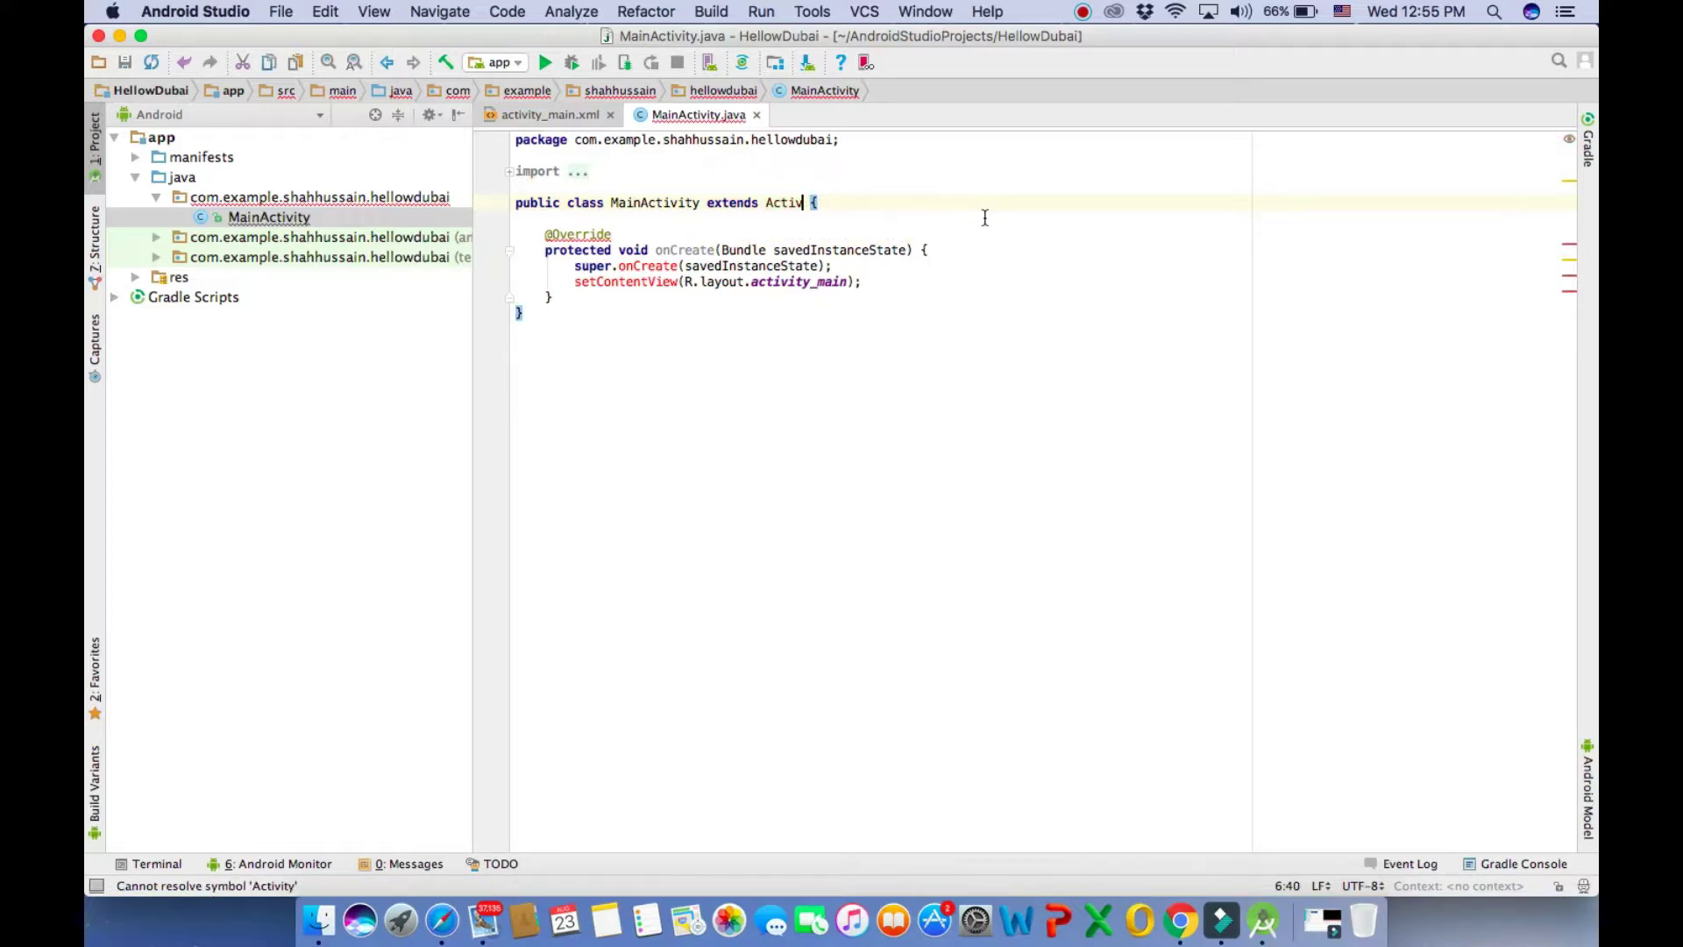
pyautogui.press('BackSpace')
pyautogui.press('BackSpace')
pyautogui.press('BackSpace')
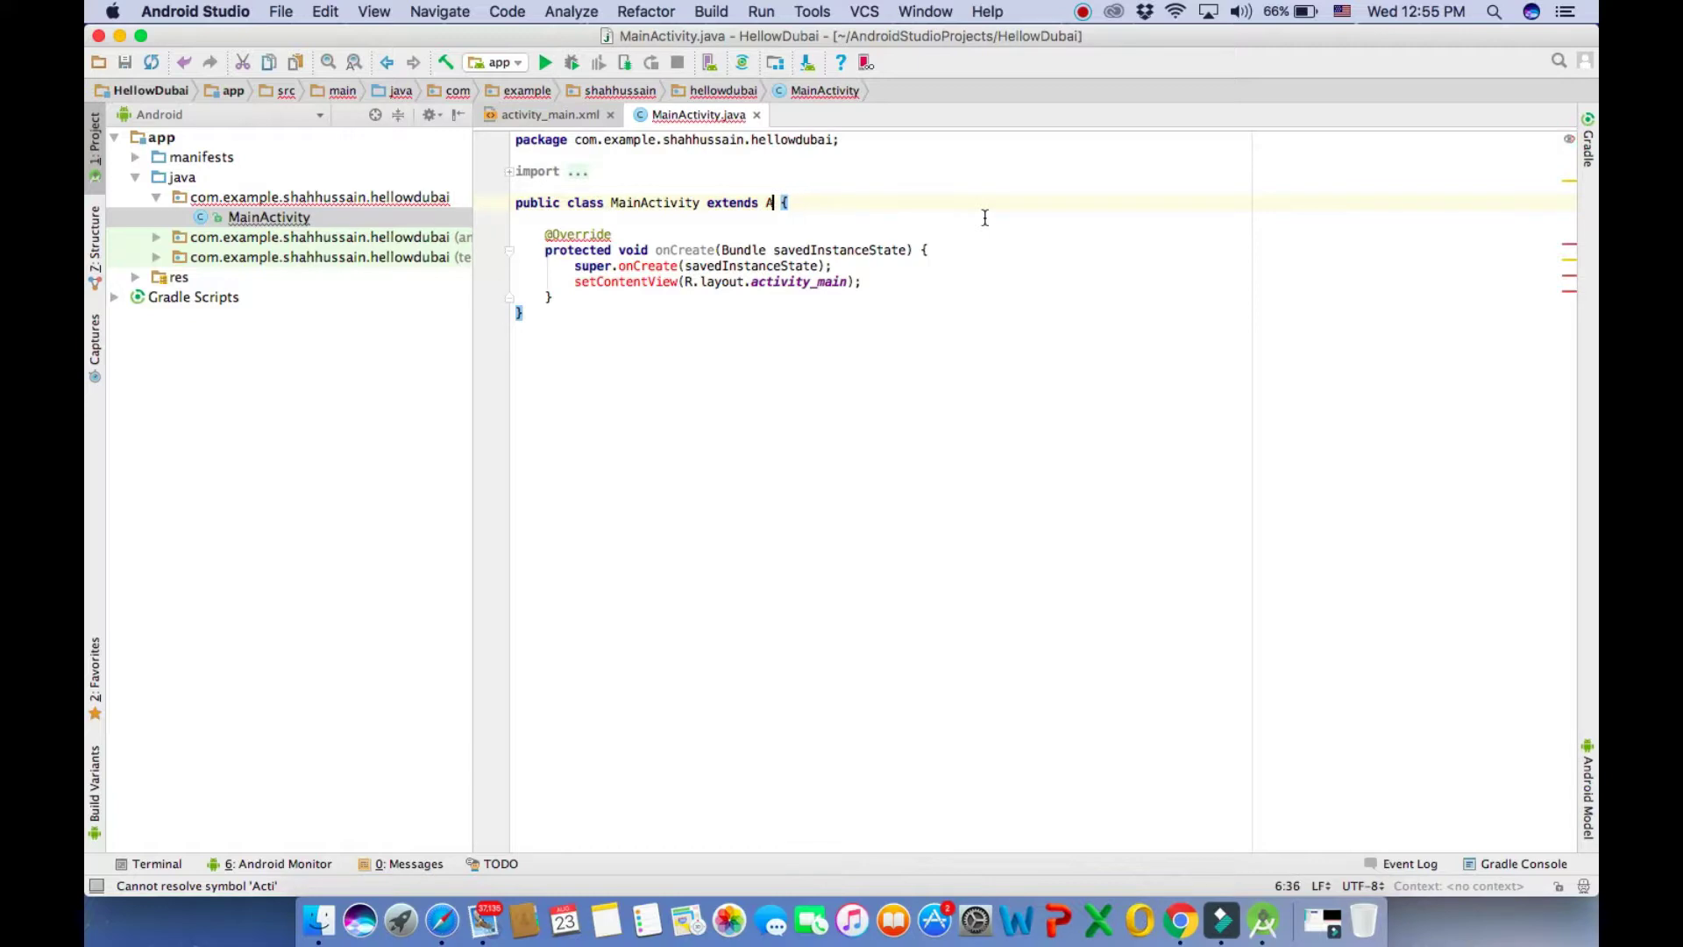